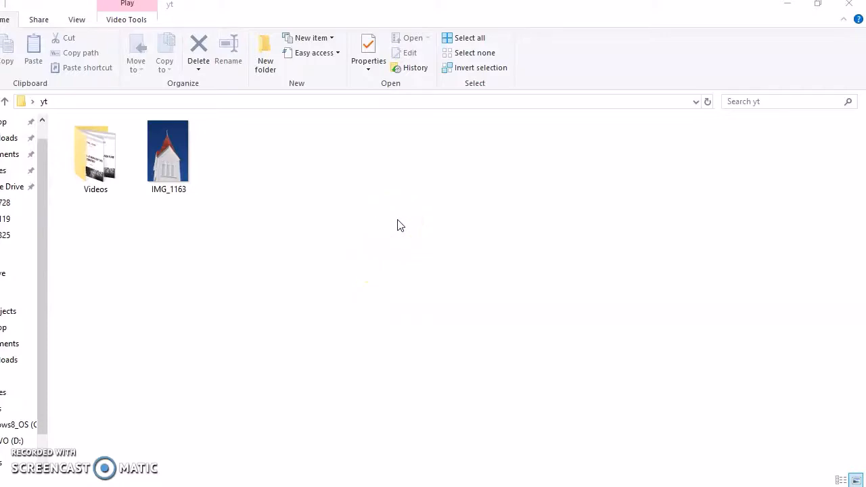
- Open the photo IMG_1163 from the yt folder and start editing it
double_click(168, 162)
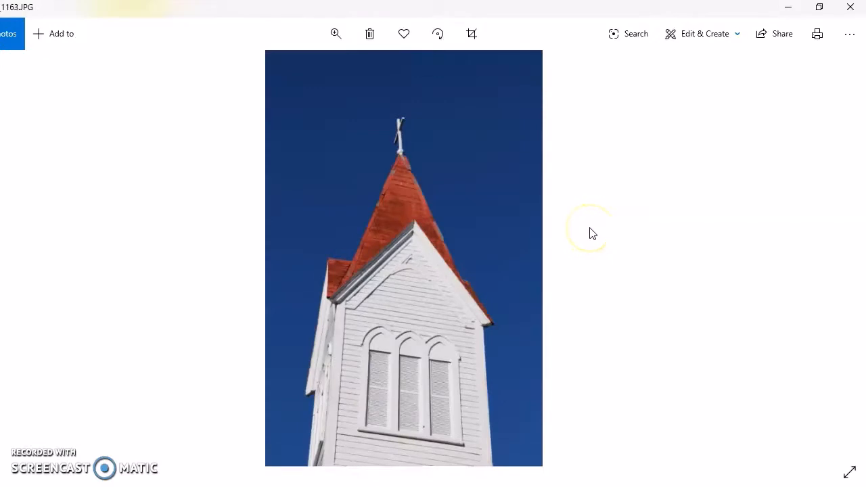
left_click(706, 37)
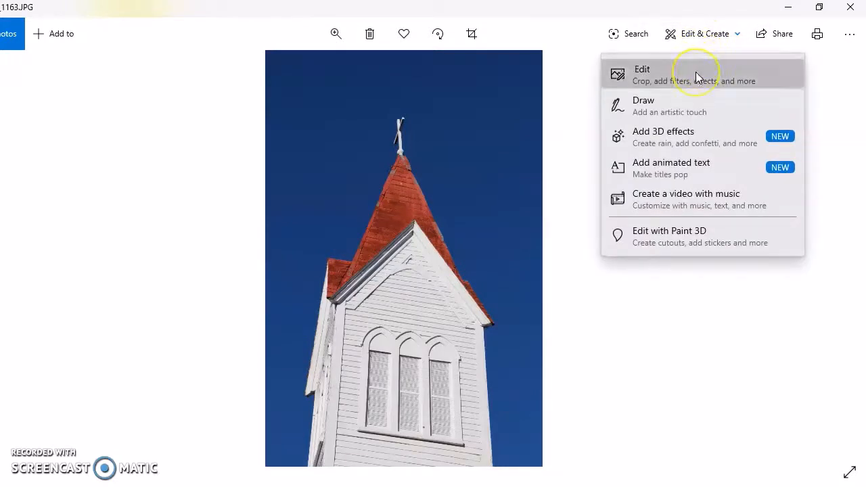
left_click(697, 77)
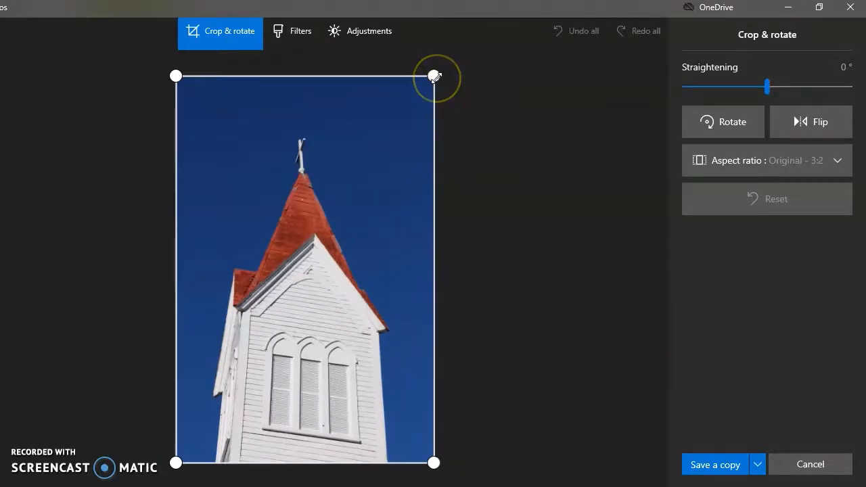
- Crop the photo slightly tighter around the church steeple at the original 3:2 ratio, and reposition the steeple within the frame
left_click_drag(434, 76, 410, 95)
left_click_drag(353, 189, 318, 221)
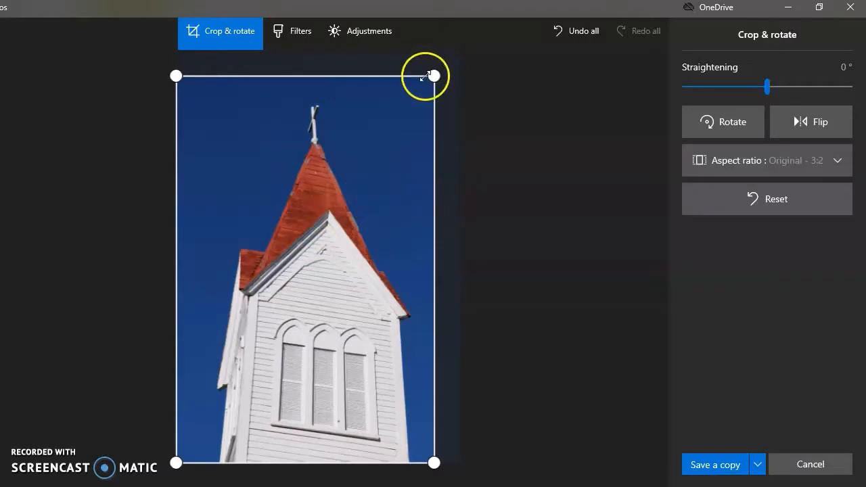
left_click_drag(433, 76, 427, 83)
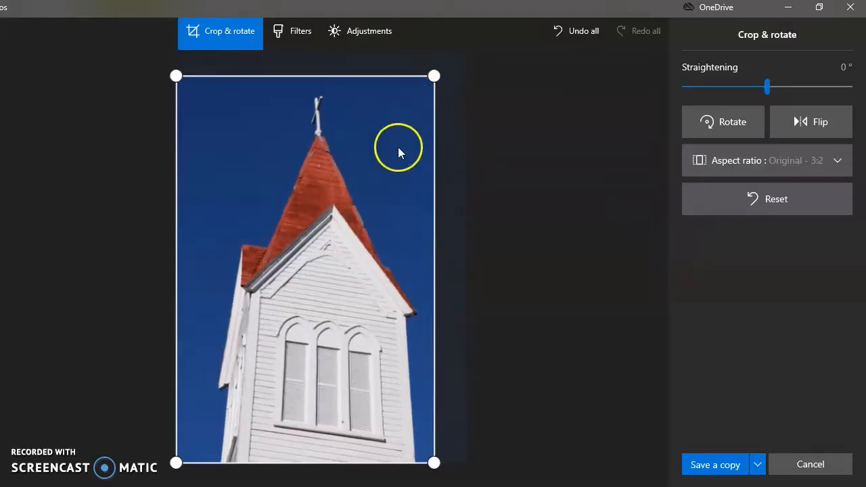
left_click_drag(372, 203, 365, 203)
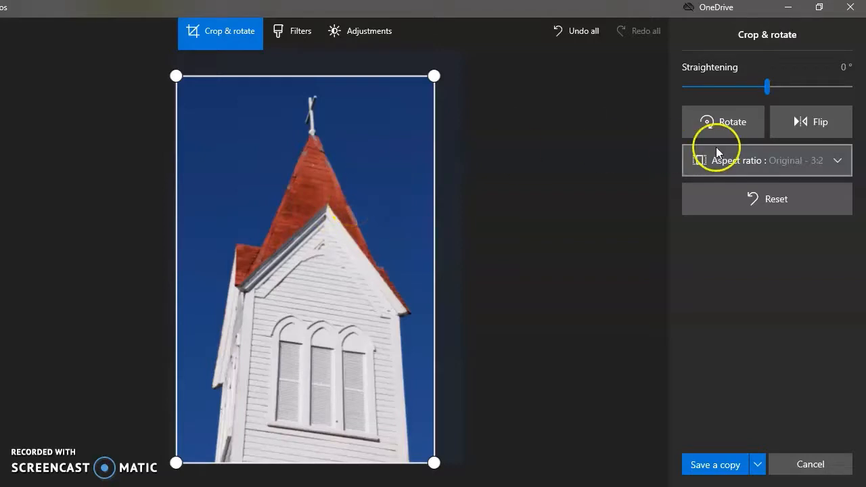
- Brighten the photo by raising Light moderately, and mute it by lowering Color slightly below neutral
left_click(383, 33)
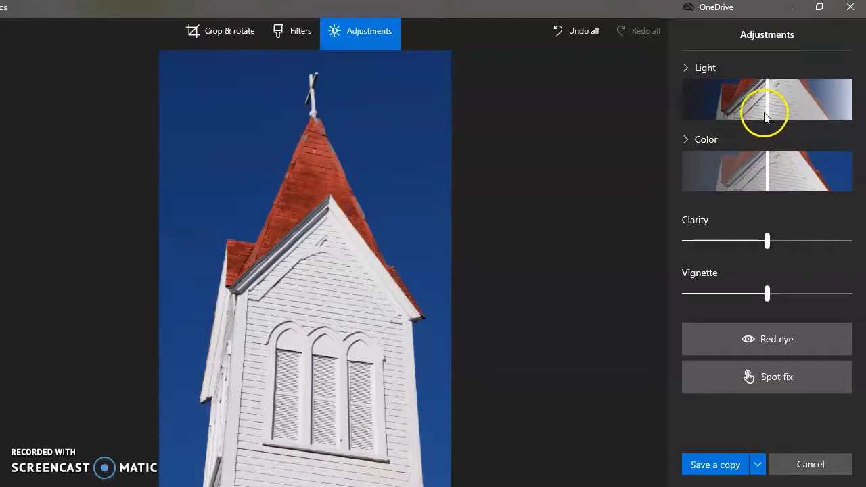
mouse_move(768, 114)
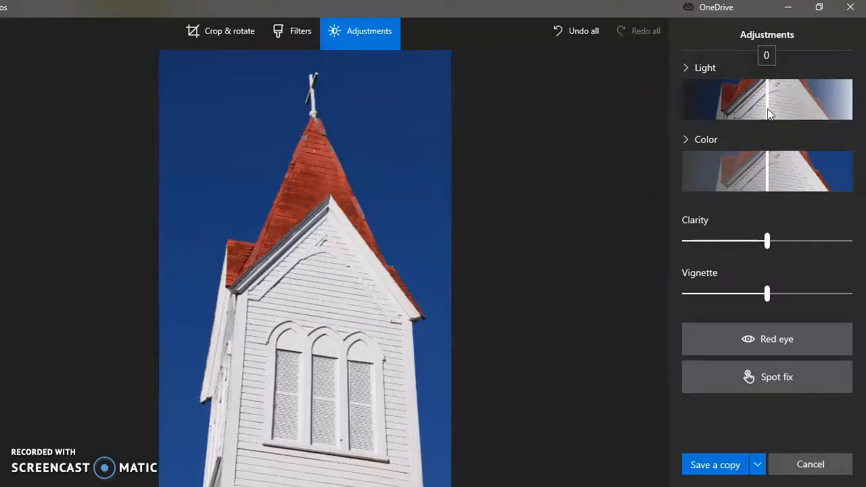
left_click_drag(768, 108, 788, 109)
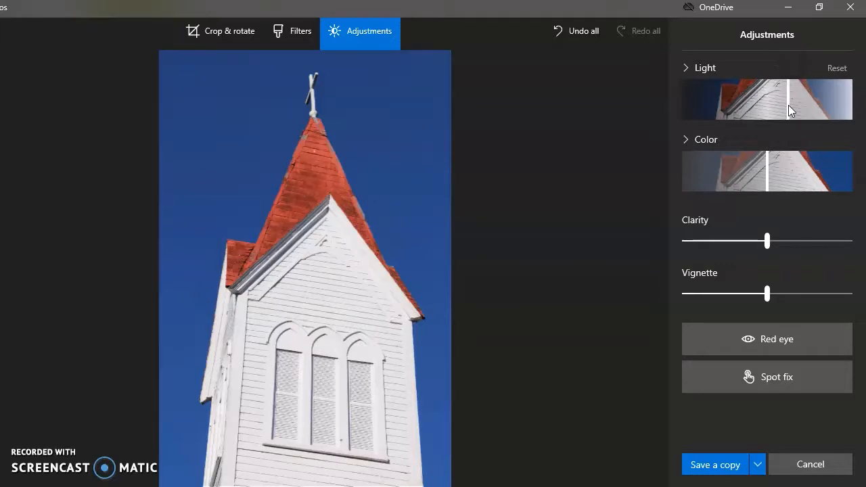
left_click(765, 184)
left_click_drag(768, 186, 758, 181)
- Set the photo's clarity to 50
left_click(768, 242)
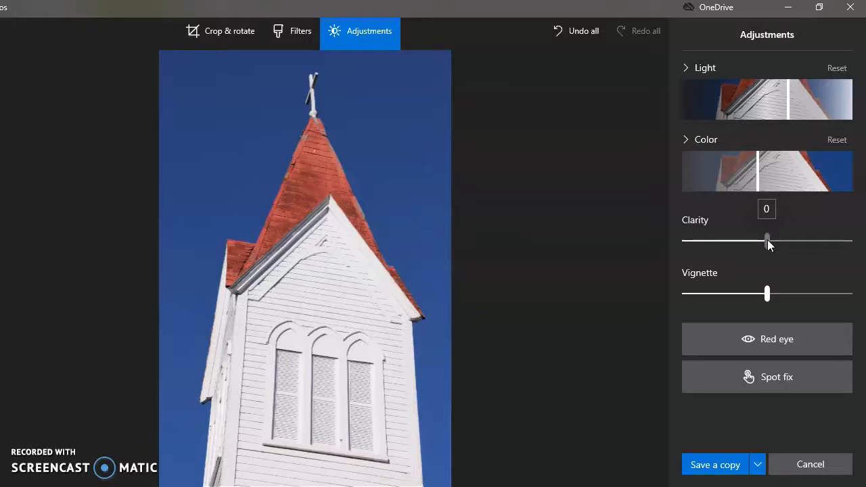
left_click_drag(768, 241, 801, 239)
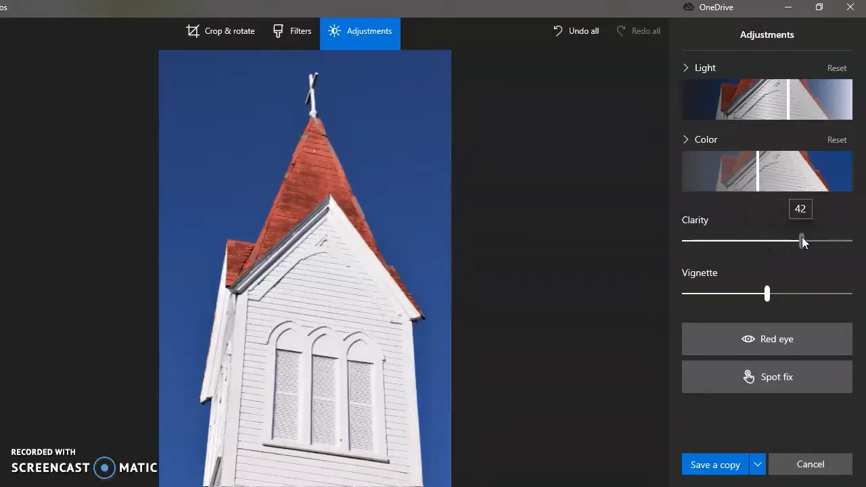
left_click_drag(802, 238, 808, 236)
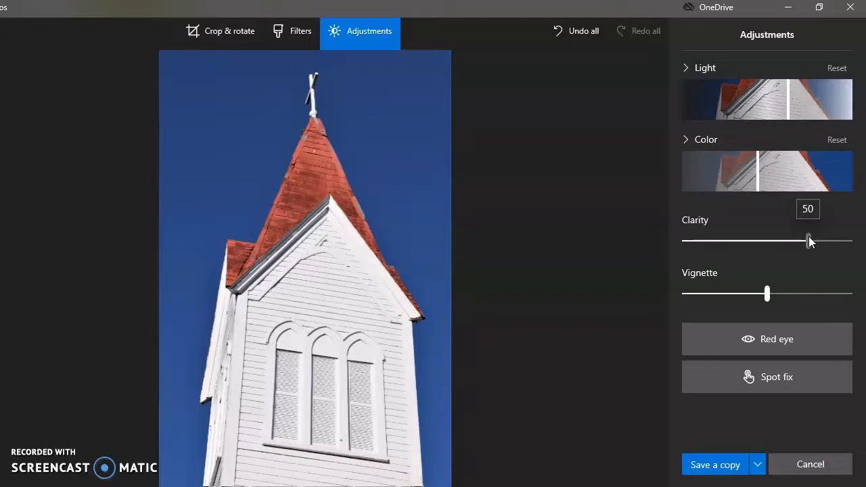
left_click_drag(809, 236, 809, 236)
- Undo and redo all edits to compare against the original, and raise the vignette slightly above zero
left_click(583, 30)
left_click(637, 30)
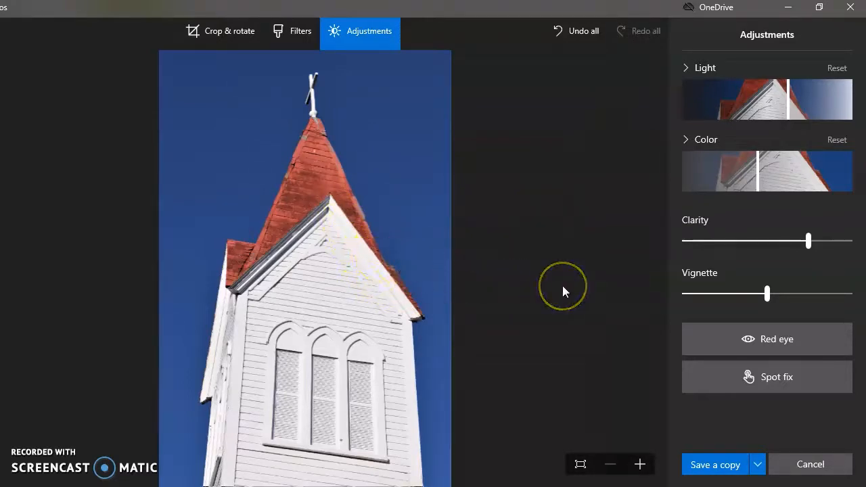
left_click(767, 293)
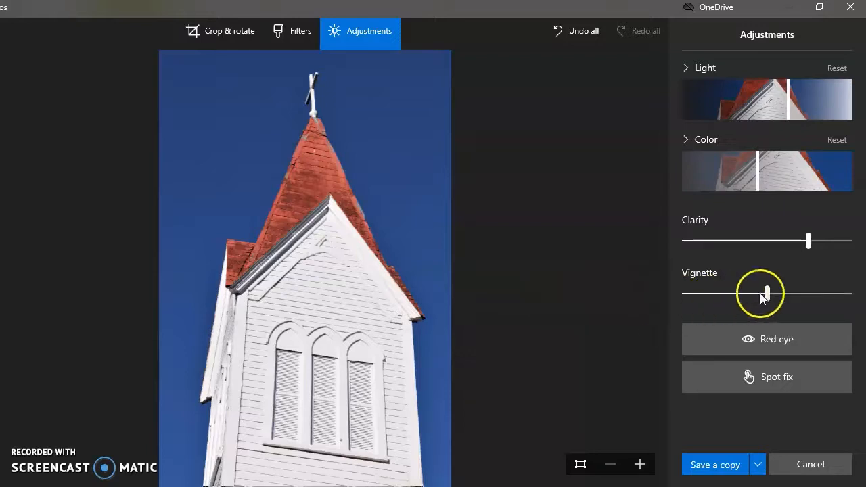
left_click_drag(769, 292, 776, 293)
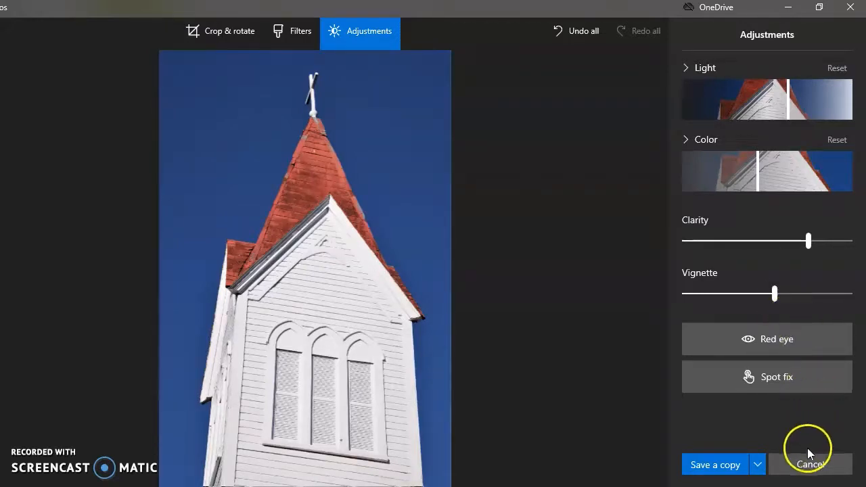
- Save the edited photo as a JPG copy named IMG_1163-w in the yt folder
left_click(714, 468)
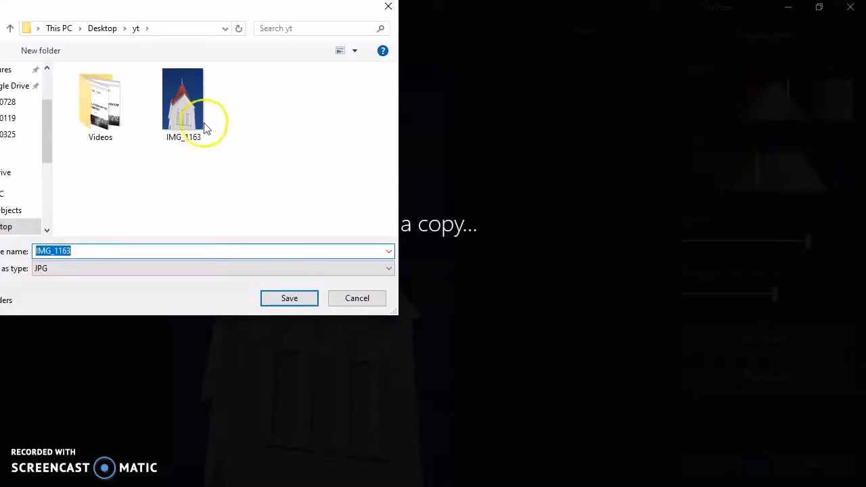
left_click(193, 115)
double_click(96, 253)
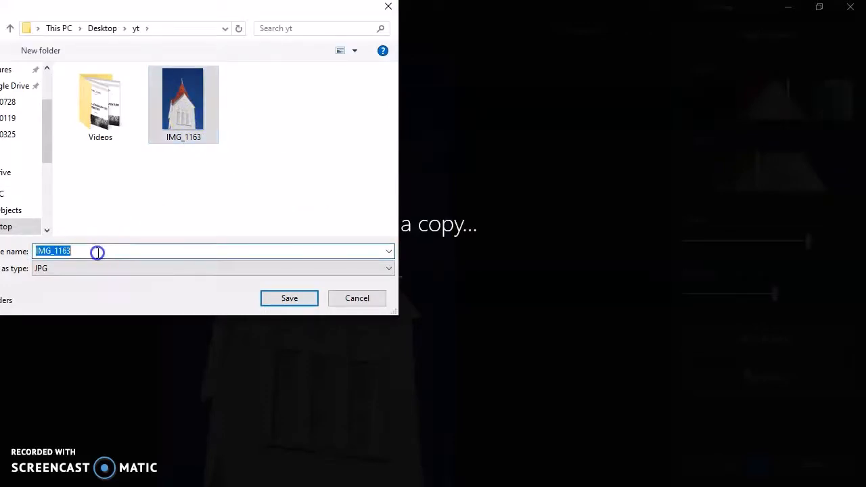
left_click(98, 253)
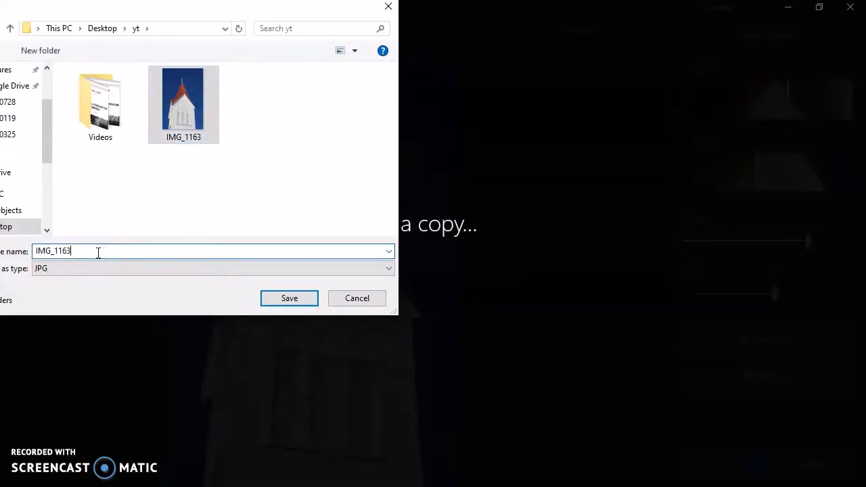
type("-w")
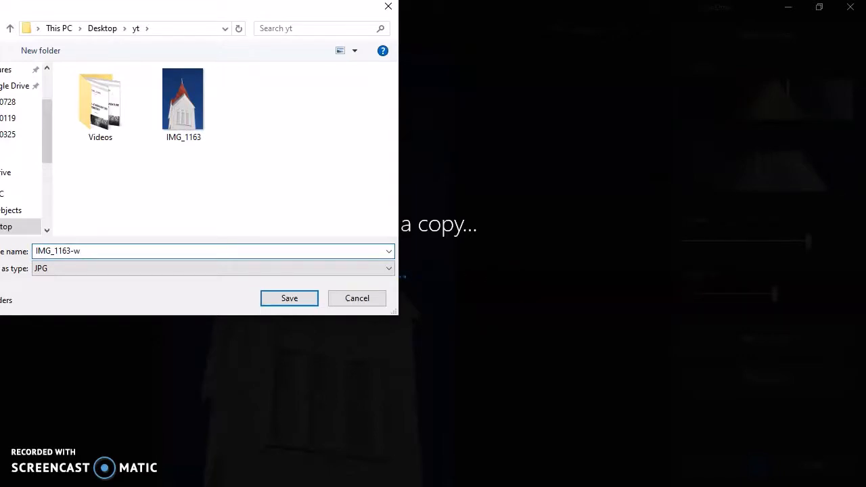
key("Return")
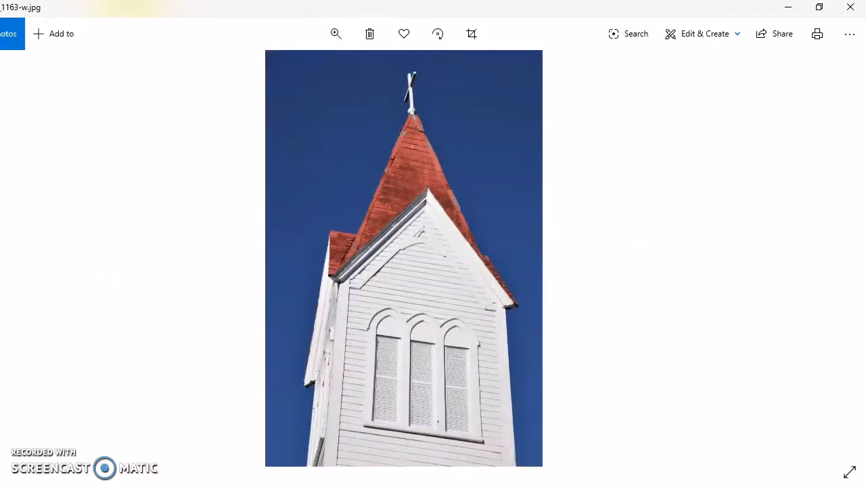
- Compare the saved copy with the original photo, and examine its siding, shutters, roof shingles and cross at high magnification
key("Left")
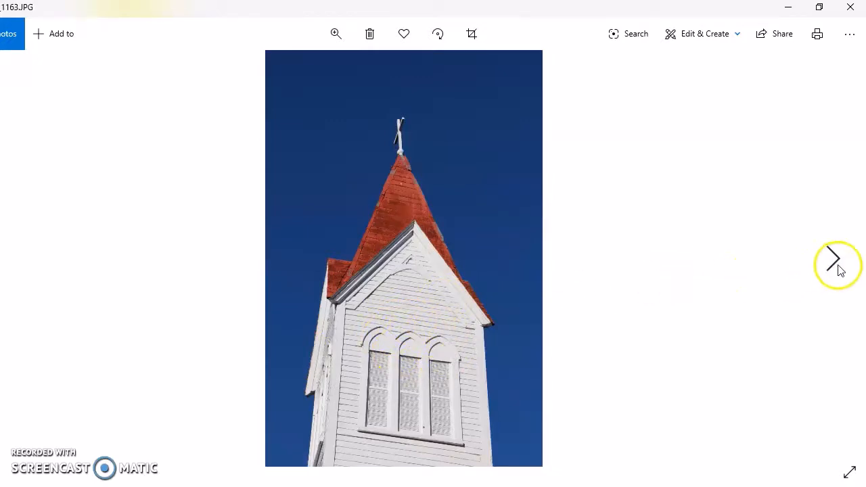
left_click(839, 269)
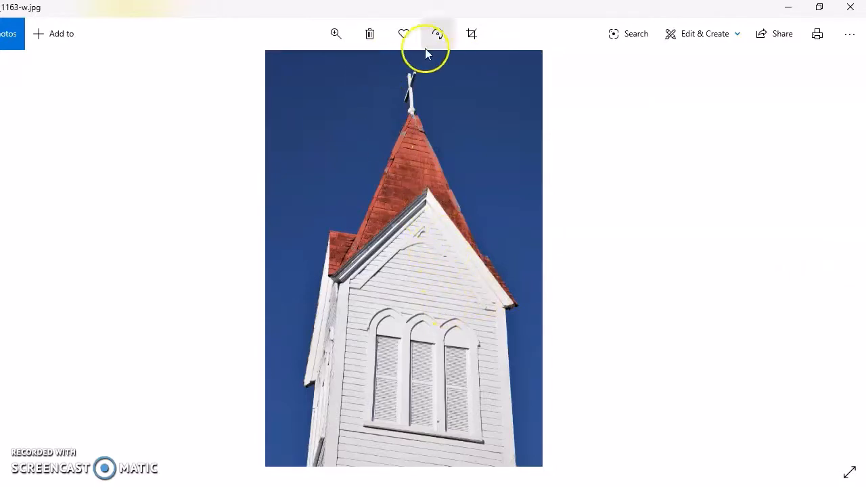
left_click(336, 35)
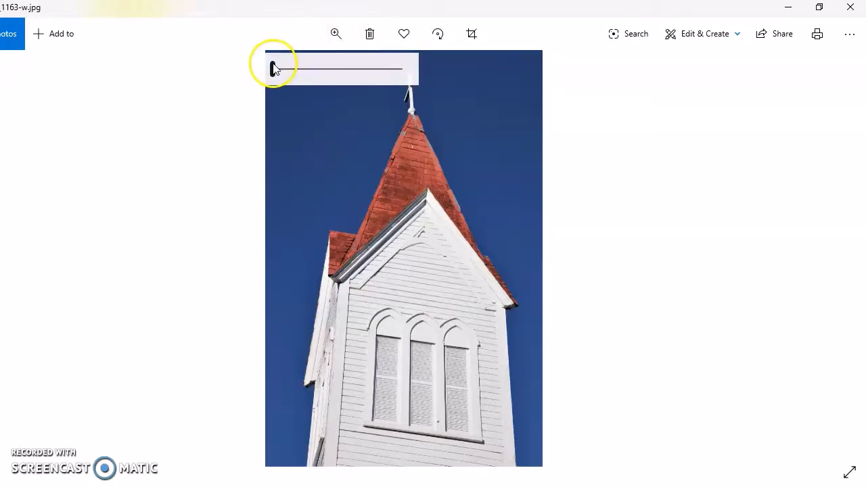
left_click_drag(277, 66, 284, 66)
left_click_drag(561, 235, 460, 333)
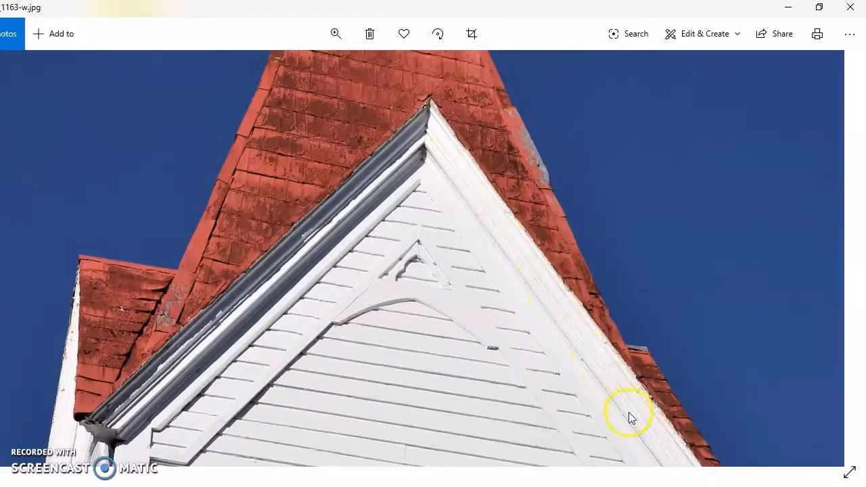
left_click_drag(629, 415, 547, 253)
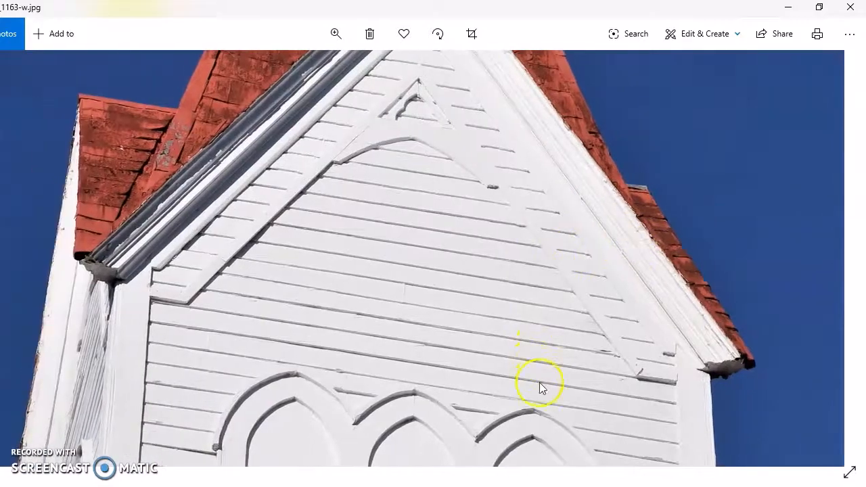
left_click_drag(540, 385, 516, 180)
left_click_drag(618, 412, 593, 180)
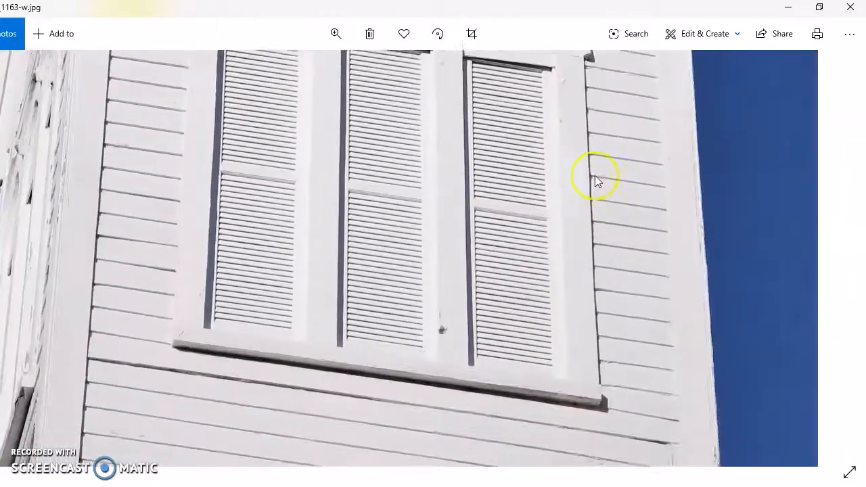
left_click_drag(634, 332, 637, 194)
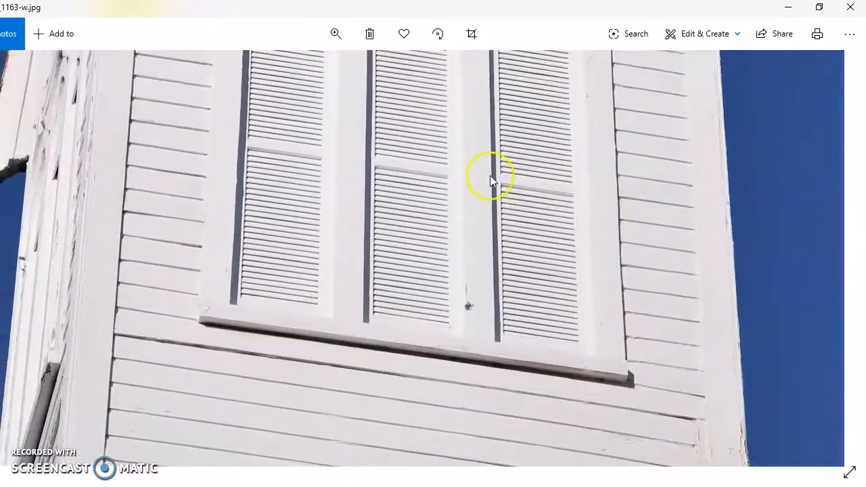
left_click_drag(503, 188, 632, 405)
left_click_drag(530, 200, 467, 411)
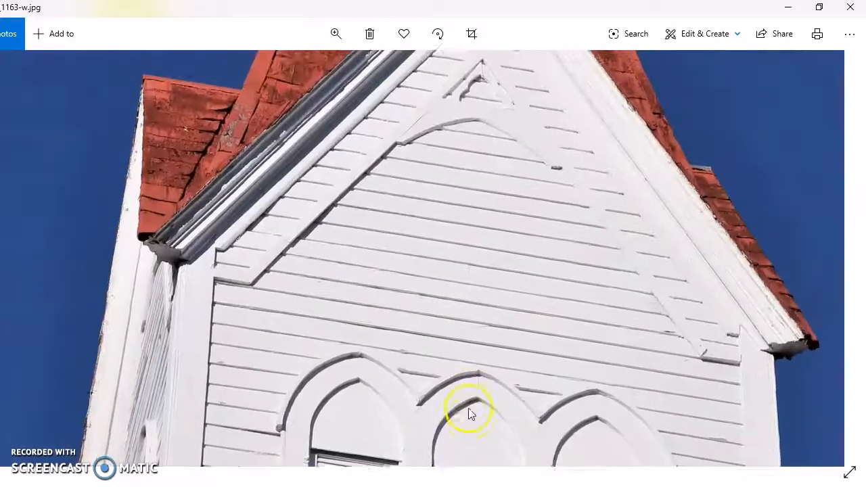
left_click_drag(467, 257, 500, 397)
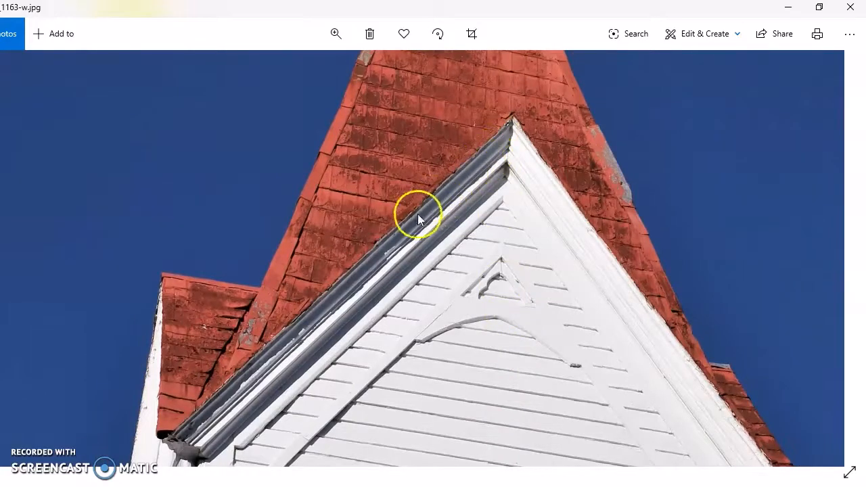
left_click_drag(589, 265, 511, 406)
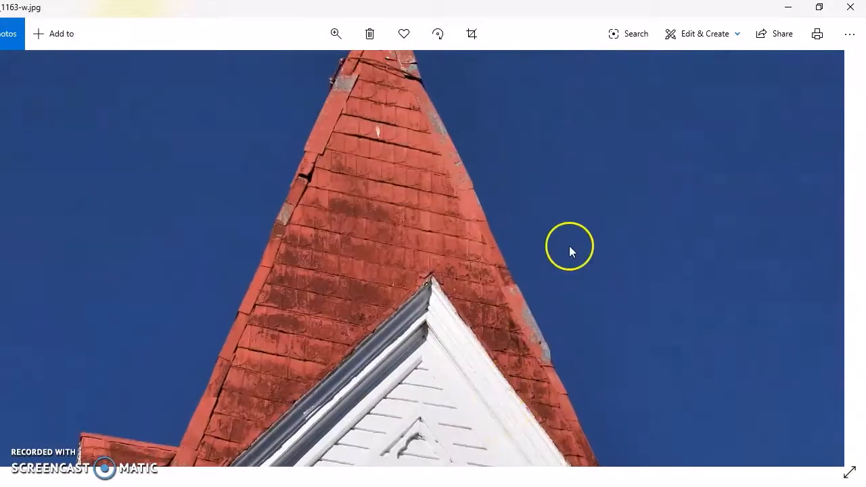
left_click_drag(569, 245, 596, 467)
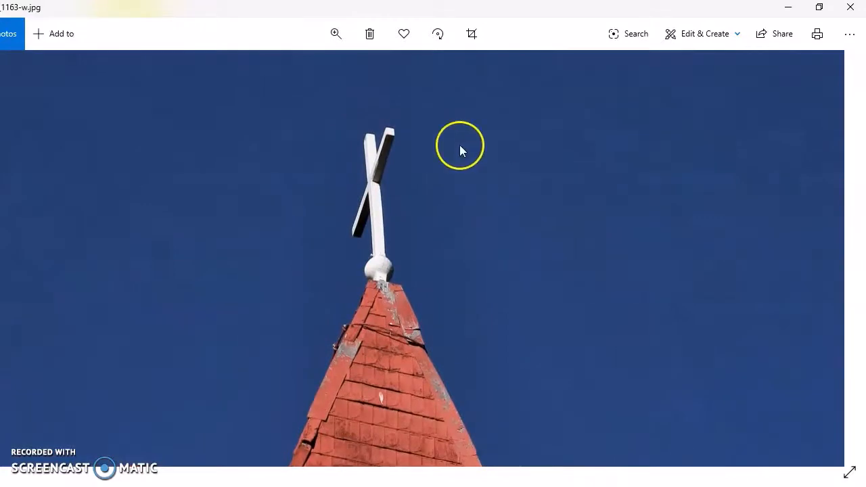
left_click(335, 37)
left_click_drag(306, 70, 267, 72)
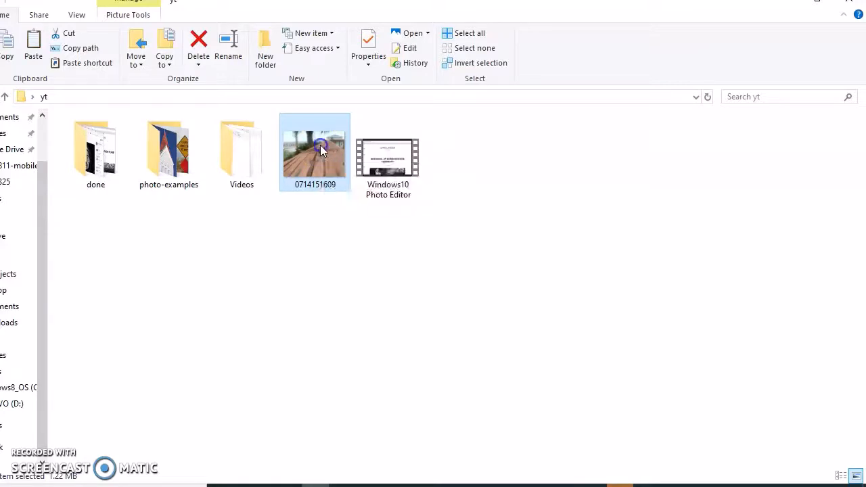
double_click(320, 145)
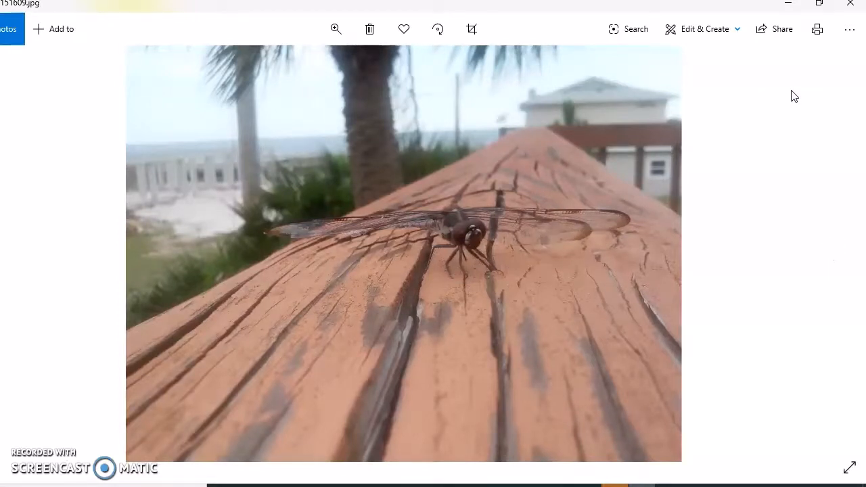
left_click(717, 37)
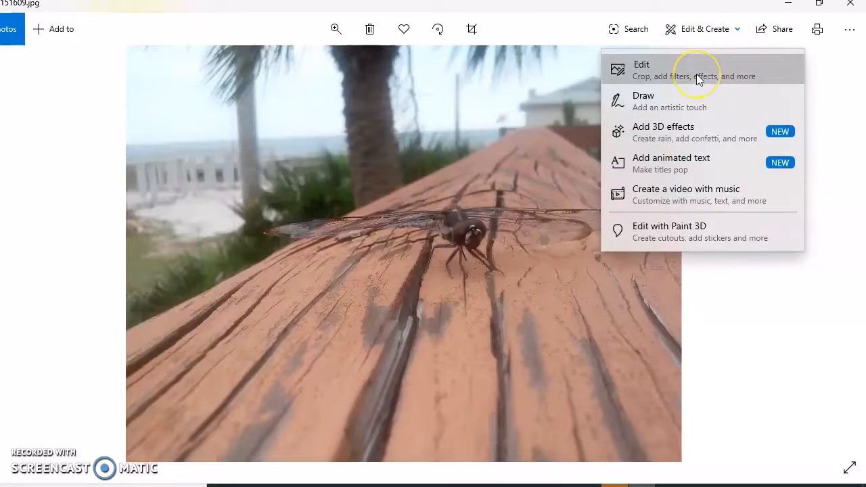
left_click(696, 74)
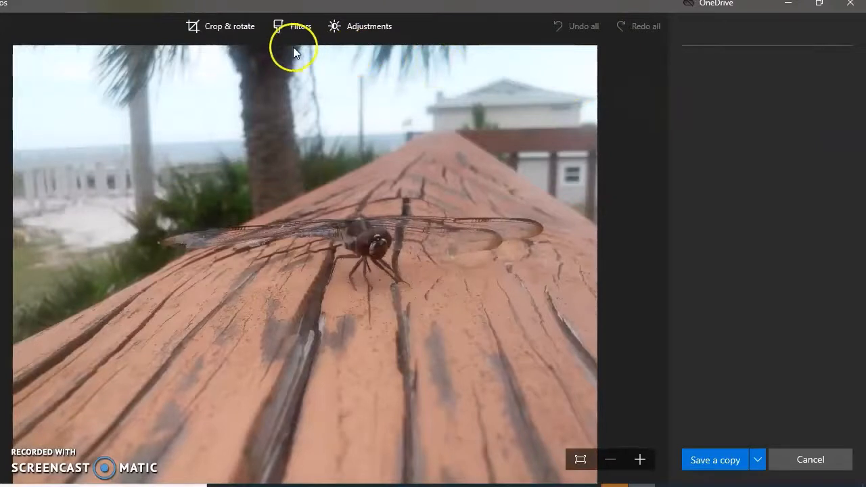
- Crop the dragonfly photo to the Widescreen 16:9 ratio, tightening the frame around the dragonfly on the wooden railing
left_click(256, 30)
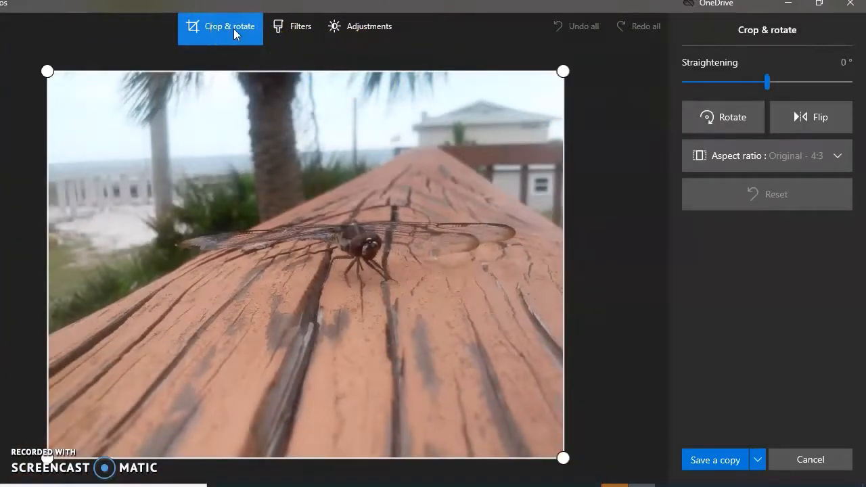
left_click(797, 157)
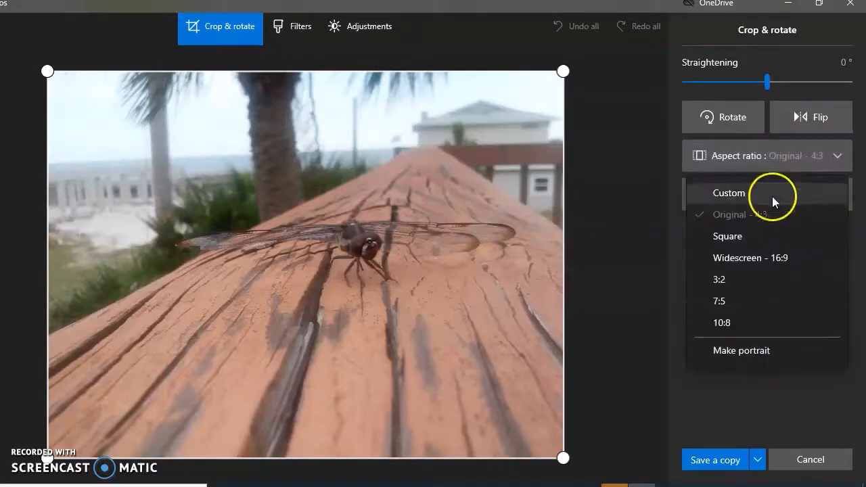
left_click(764, 258)
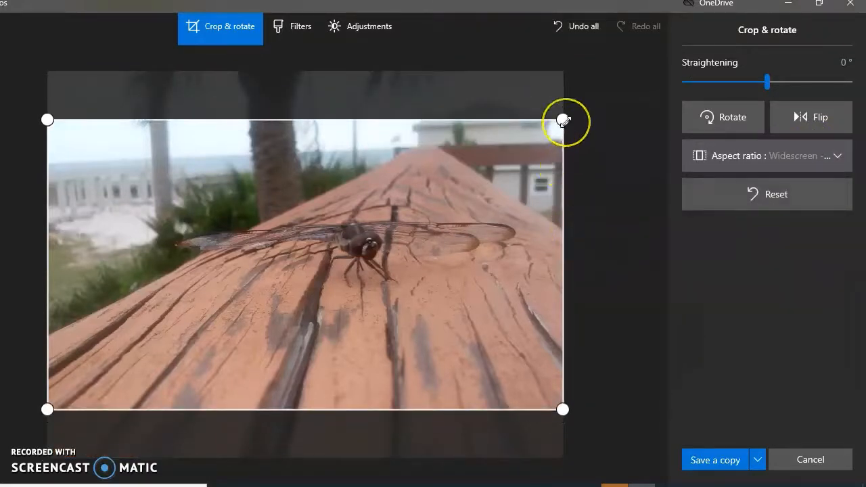
left_click_drag(562, 119, 487, 160)
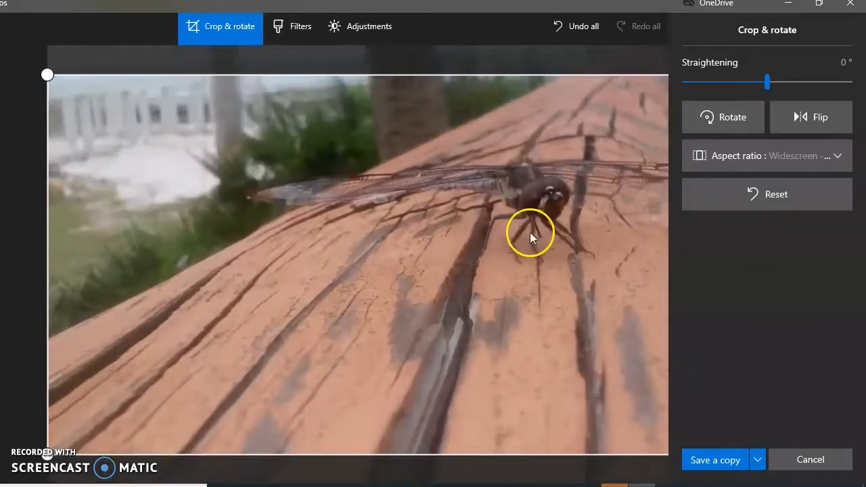
left_click_drag(530, 237, 357, 333)
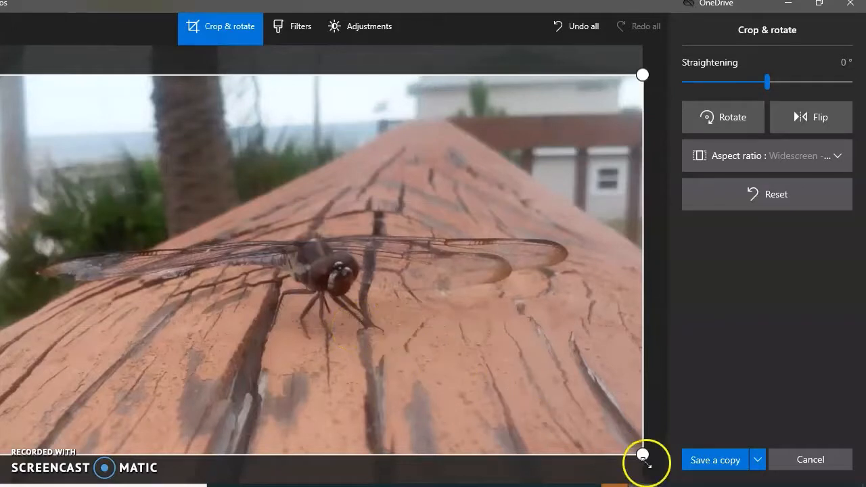
left_click_drag(642, 455, 626, 415)
left_click_drag(492, 284, 454, 268)
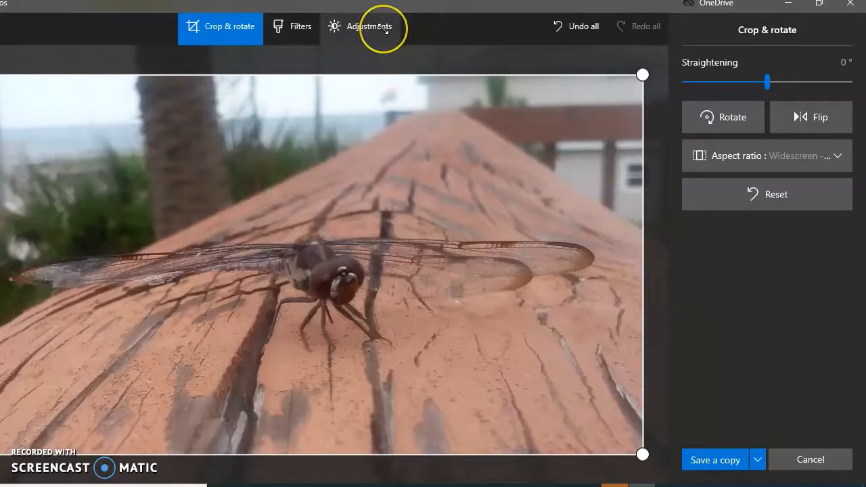
- Raise the dragonfly photo's clarity to the maximum and increase its color moderately above zero
left_click(385, 27)
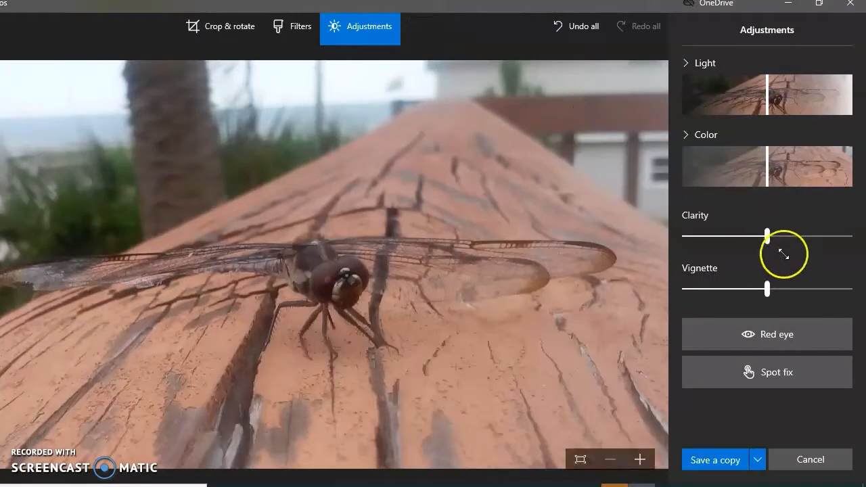
left_click(767, 236)
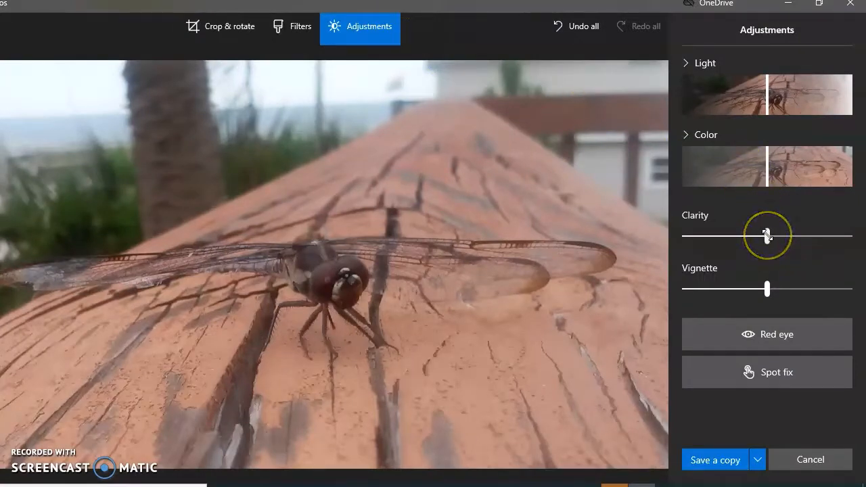
left_click_drag(766, 235, 851, 239)
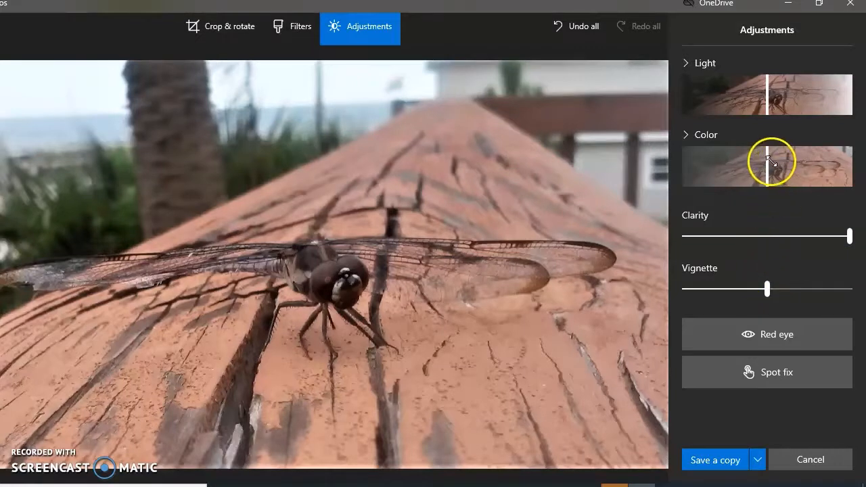
left_click_drag(767, 160, 788, 162)
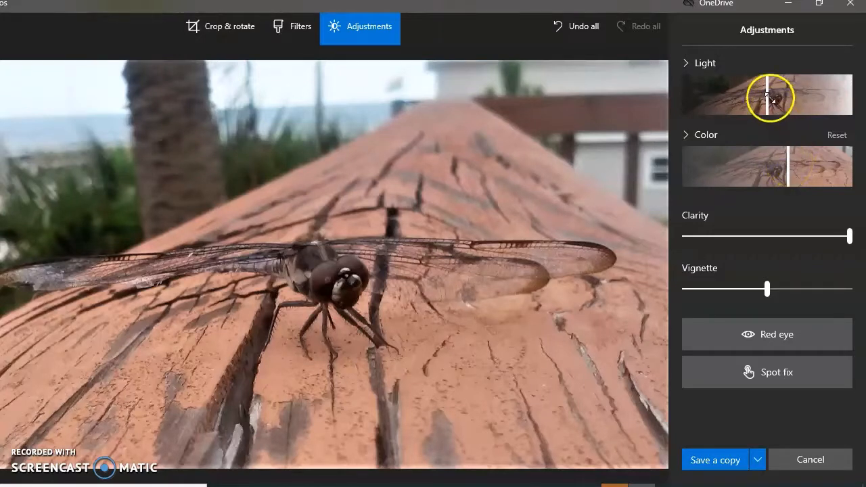
- Set the vignette to about 39 and lower the light slightly below zero
left_click_drag(766, 290, 796, 287)
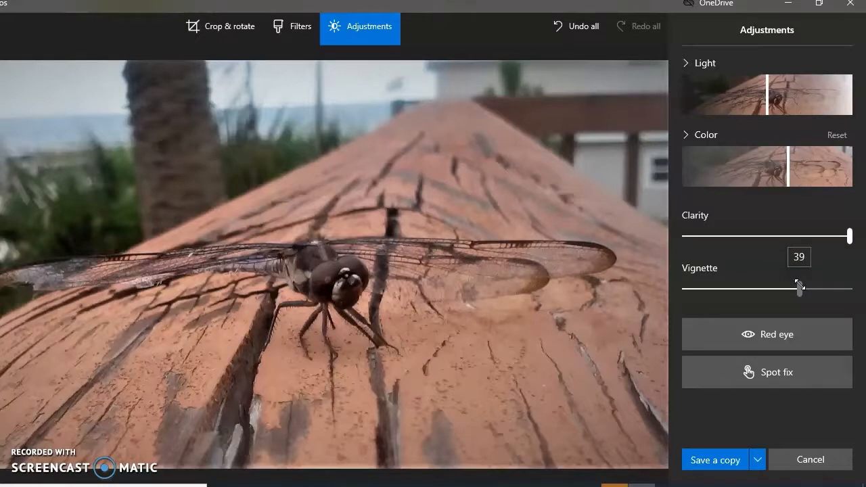
left_click_drag(799, 285, 800, 285)
mouse_move(769, 93)
left_mouse_down()
mouse_move(751, 97)
mouse_move(764, 99)
left_mouse_up()
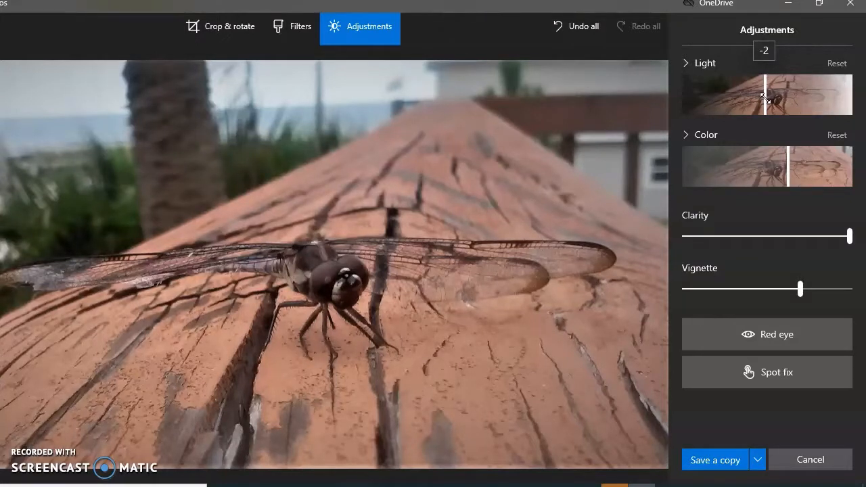
left_click_drag(765, 97, 764, 98)
left_click_drag(764, 98, 766, 100)
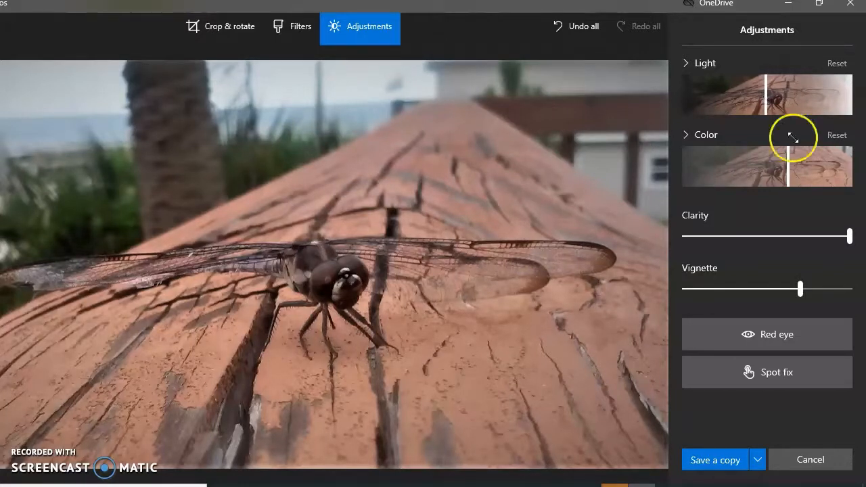
left_click(707, 460)
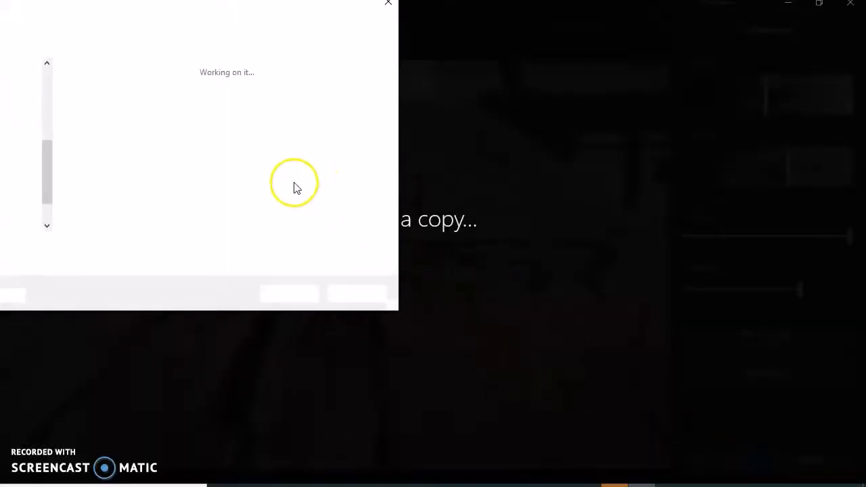
left_click(352, 108)
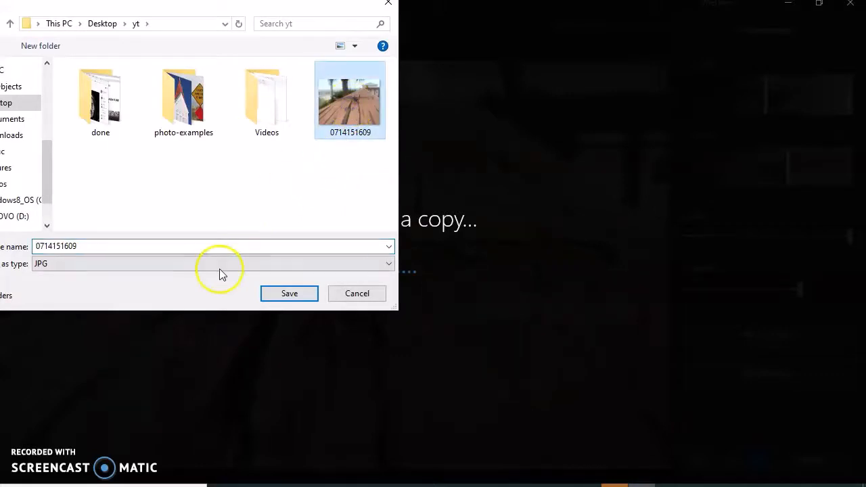
left_click(127, 246)
left_click(126, 246)
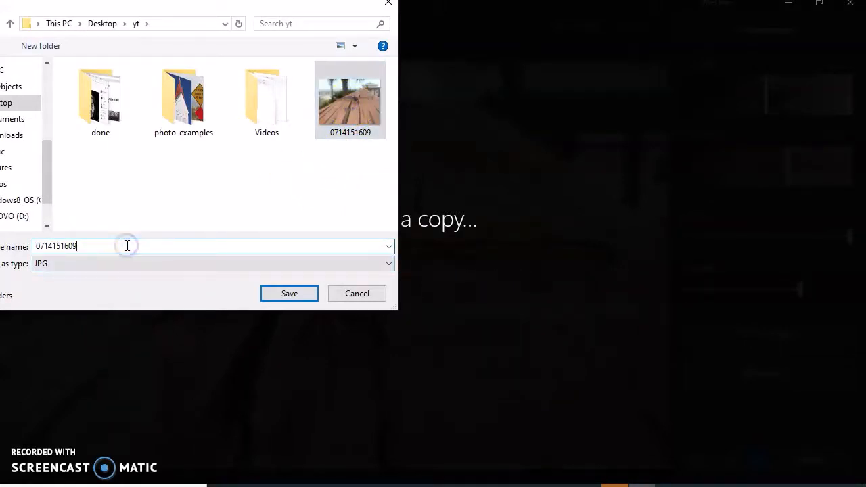
type("-w")
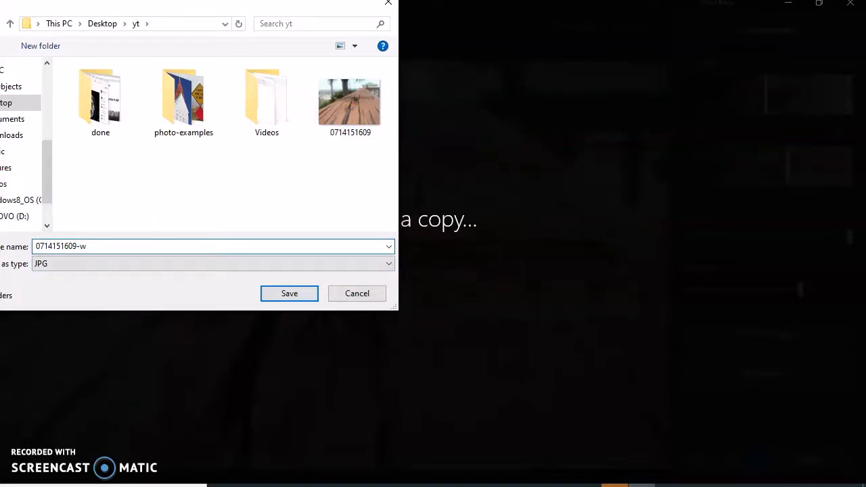
left_click(301, 294)
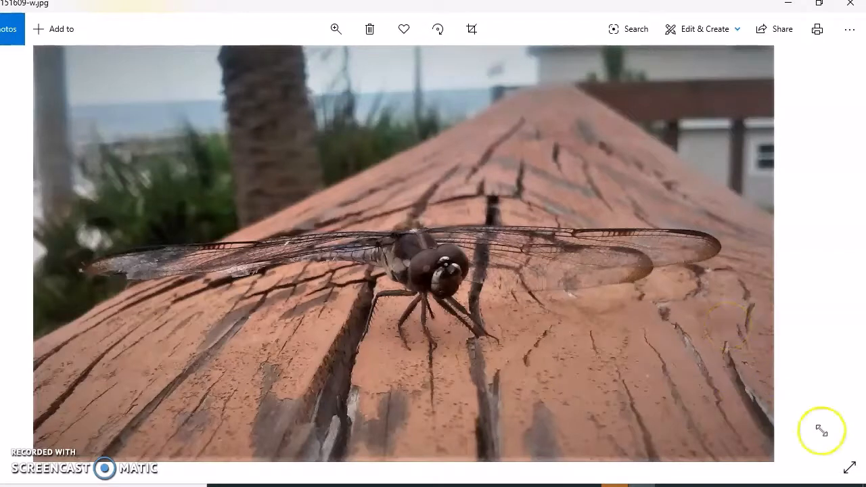
left_click(849, 468)
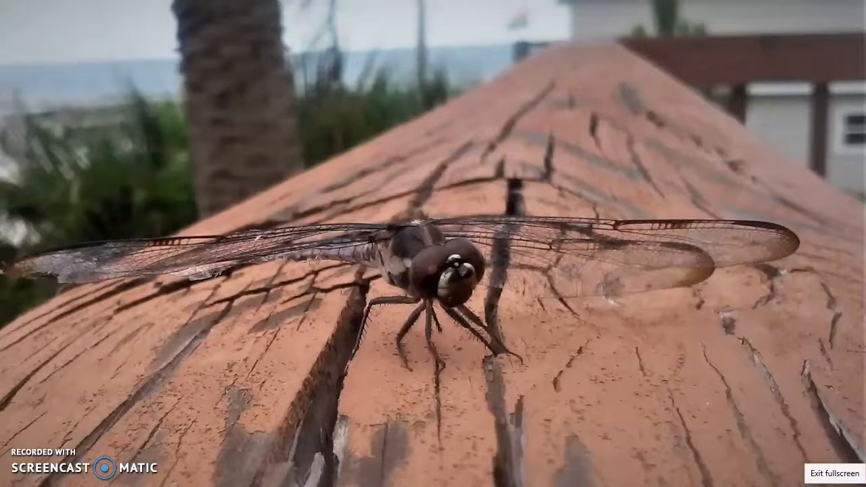
left_click(850, 468)
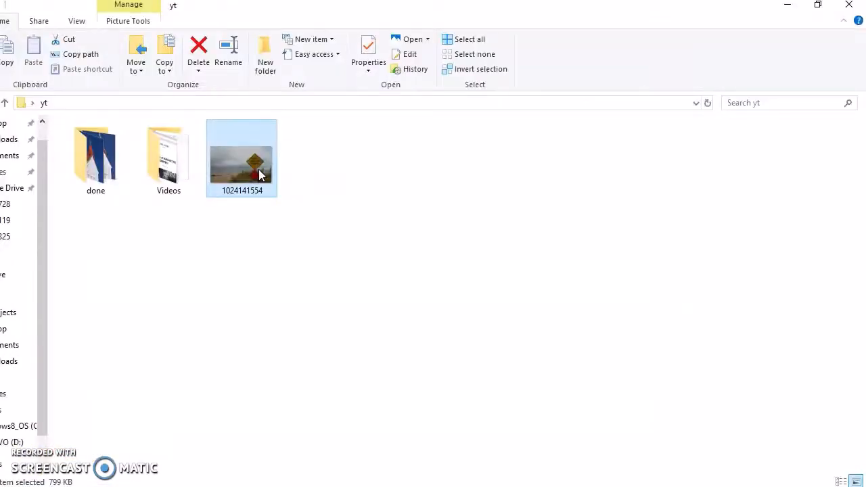
double_click(262, 175)
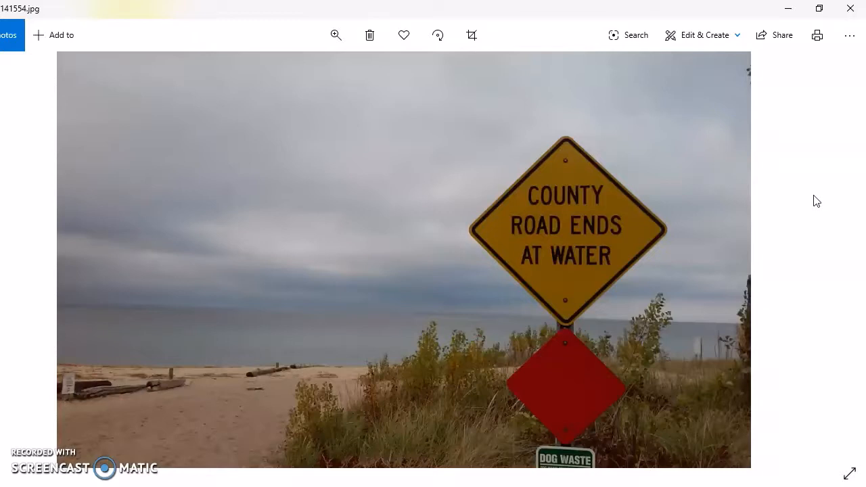
left_click(713, 42)
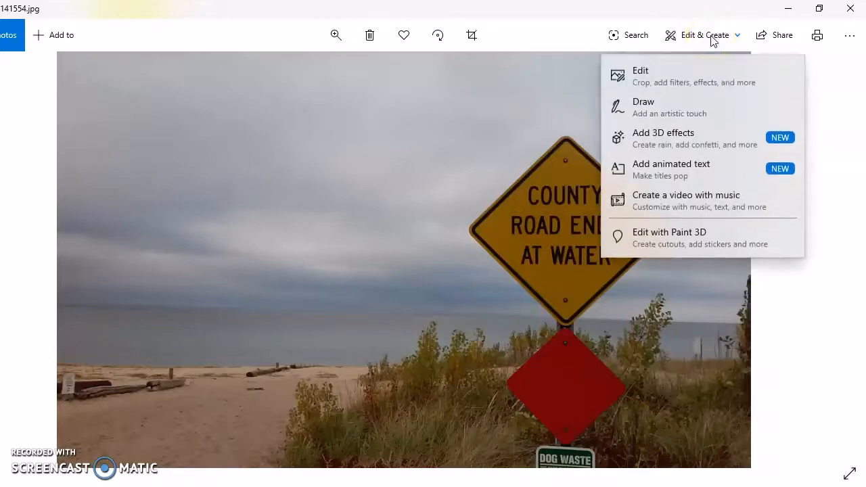
left_click(699, 75)
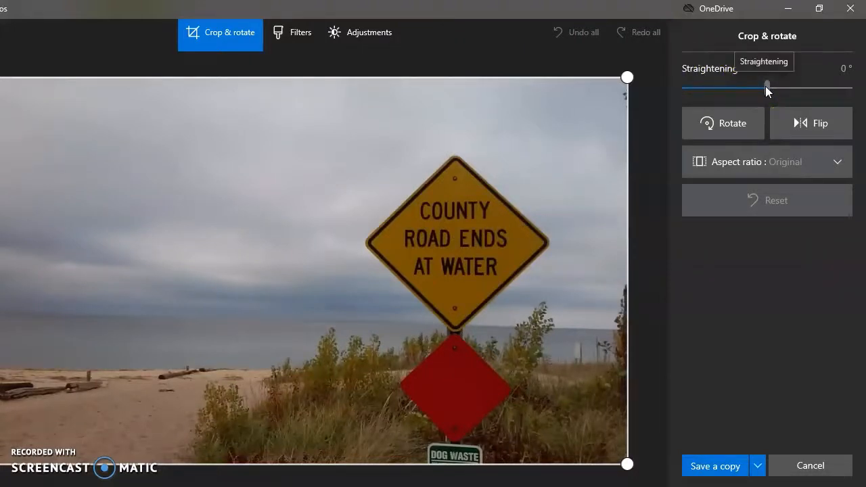
- Straighten the road sign photo by 2° and crop it to a 3:2 ratio, excluding the dog waste sign below the red diamond
left_click_drag(766, 86, 762, 87)
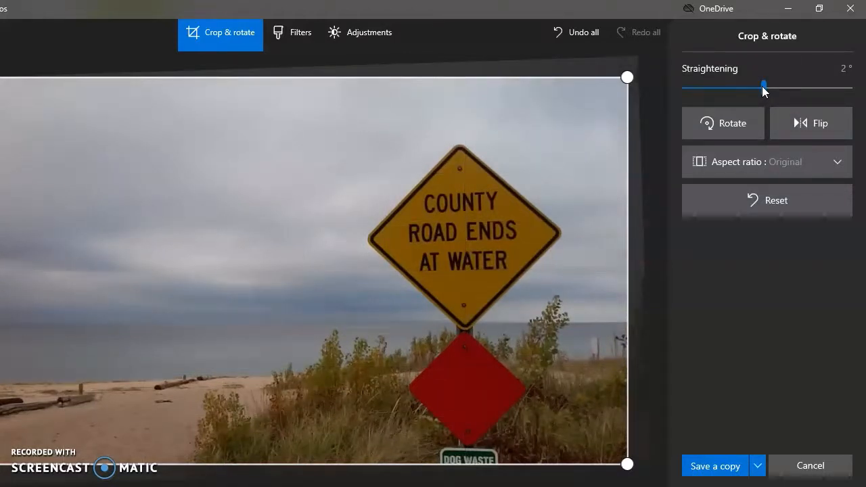
left_click(735, 157)
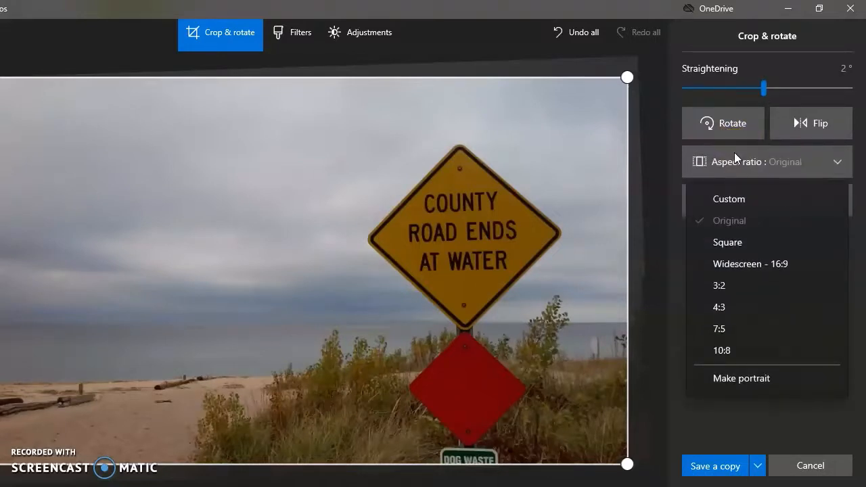
left_click(720, 287)
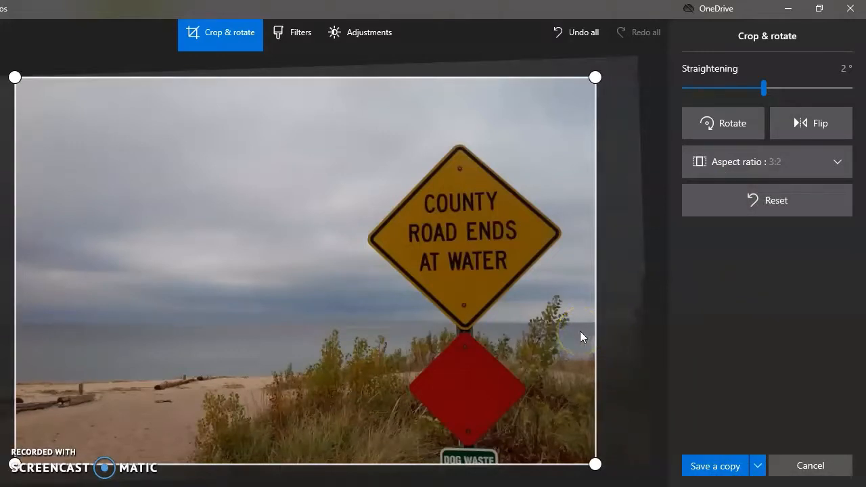
left_click_drag(580, 331, 582, 332)
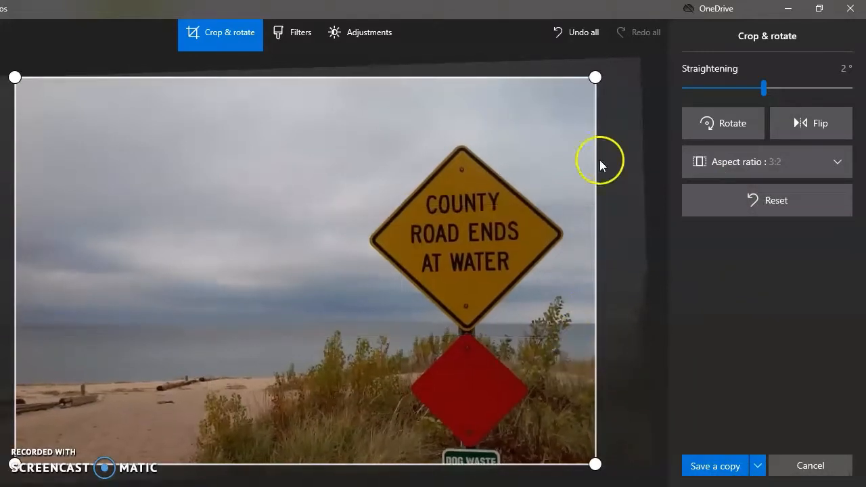
left_click_drag(598, 76, 555, 120)
left_click_drag(358, 209, 325, 229)
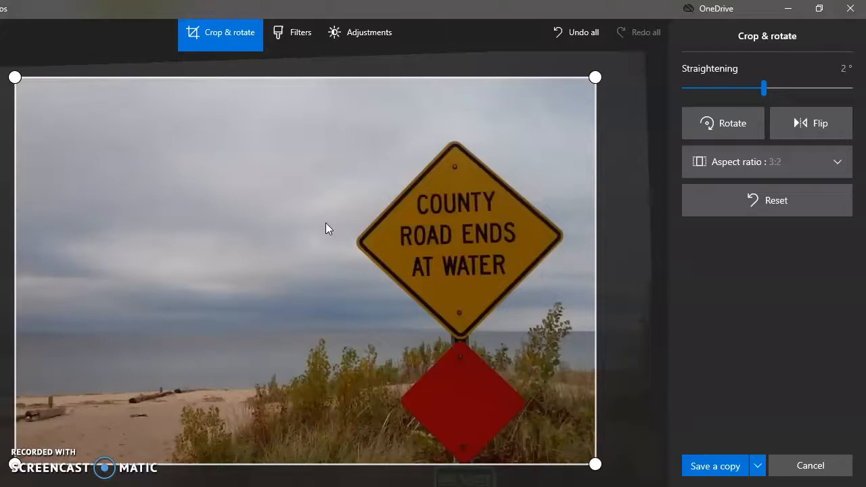
left_click_drag(327, 224, 332, 223)
left_click(314, 226)
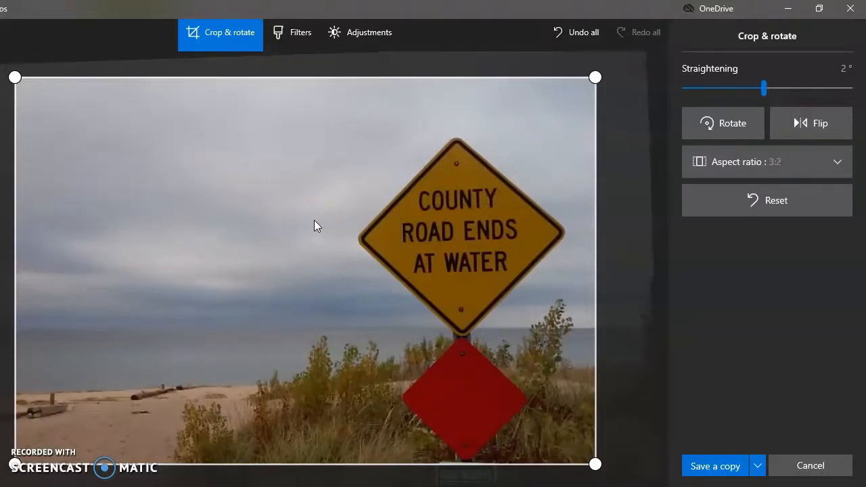
- Brighten the road sign photo by raising its light well above zero
left_click(370, 31)
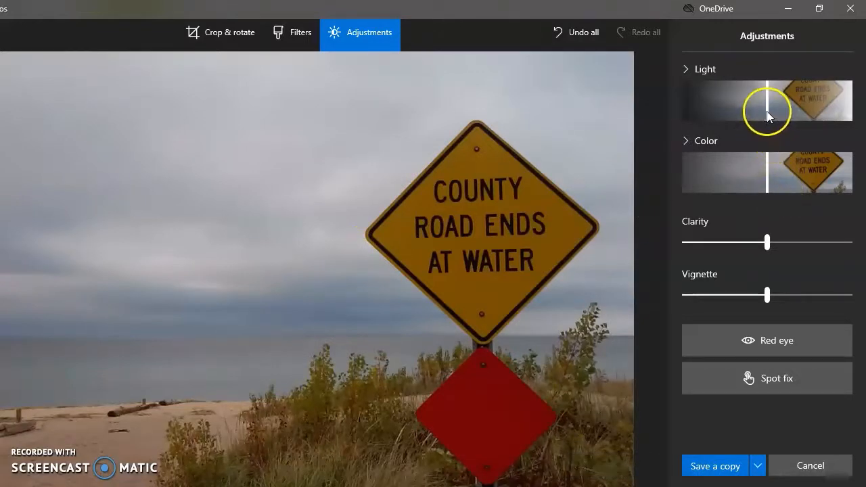
left_click_drag(768, 113, 820, 104)
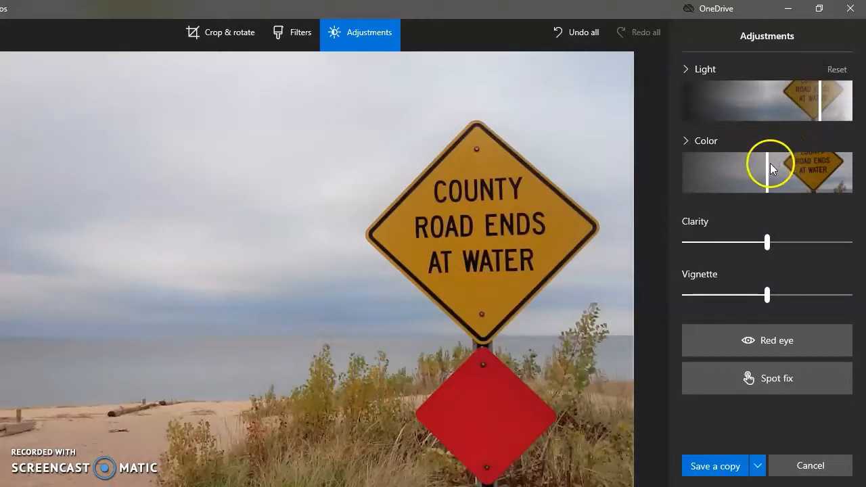
left_click(819, 113)
left_click(819, 112)
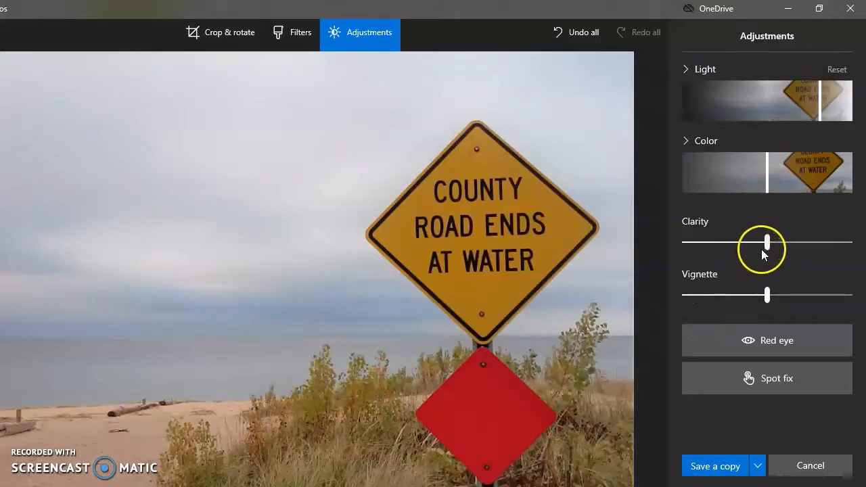
- Try reducing the color to -98 for a near black-and-white look, and settle it slightly above zero
left_click_drag(766, 184, 683, 183)
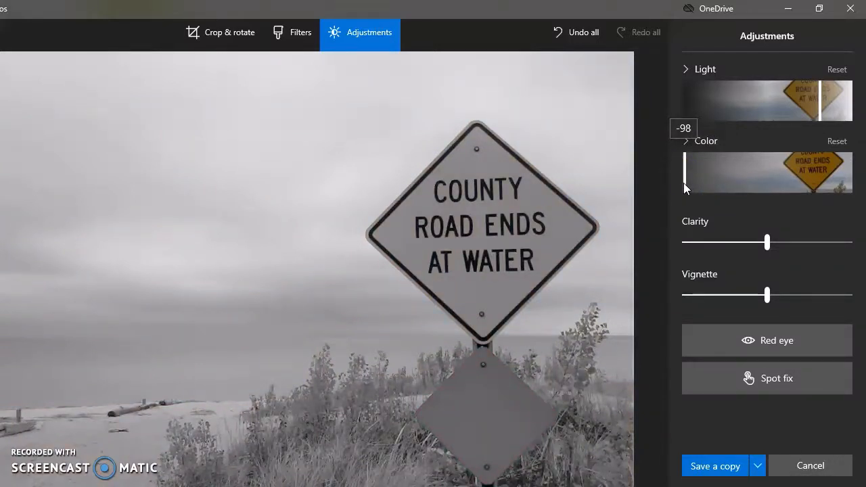
left_click_drag(684, 183, 768, 181)
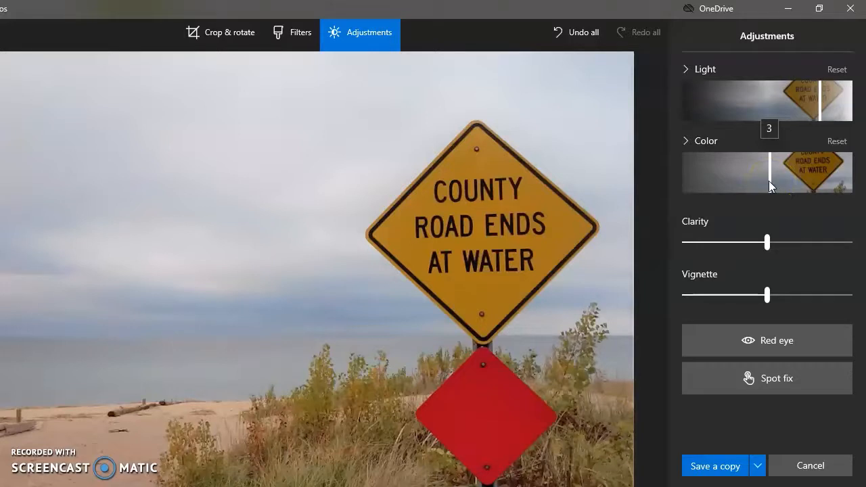
left_click_drag(769, 180, 770, 180)
- Raise the road sign photo's clarity to about halfway between zero and maximum, and compare the edited version with the original
left_click(767, 239)
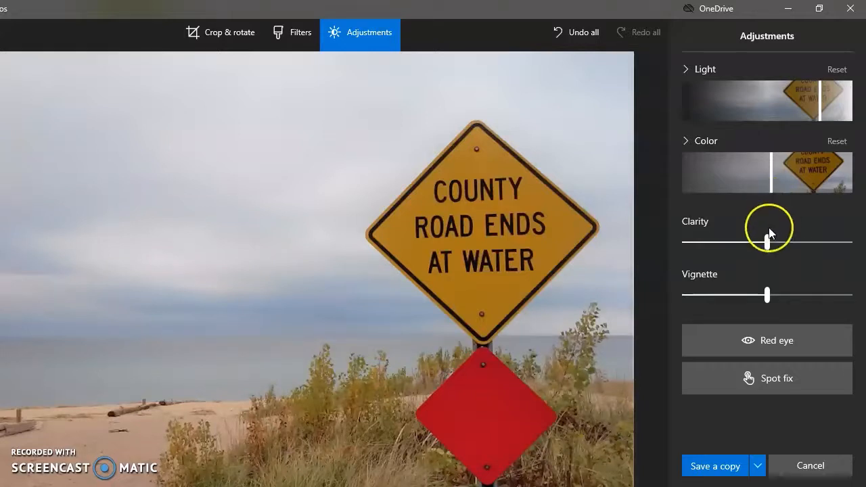
left_click_drag(767, 238, 808, 239)
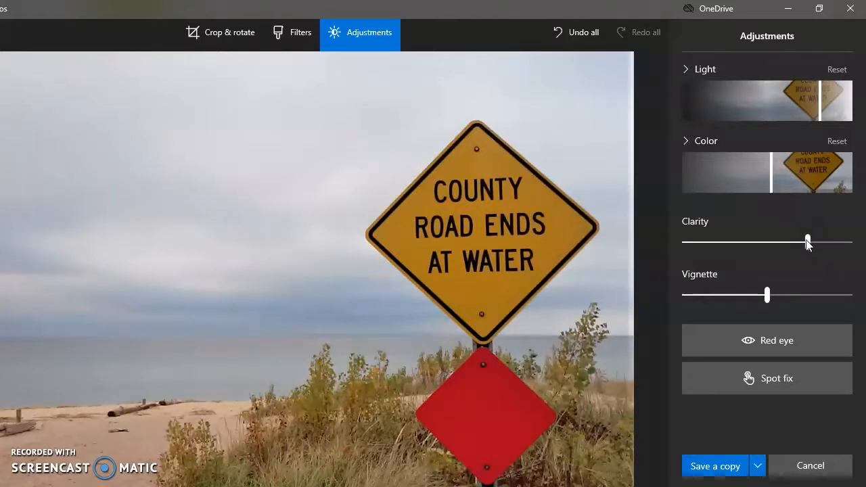
left_click(583, 31)
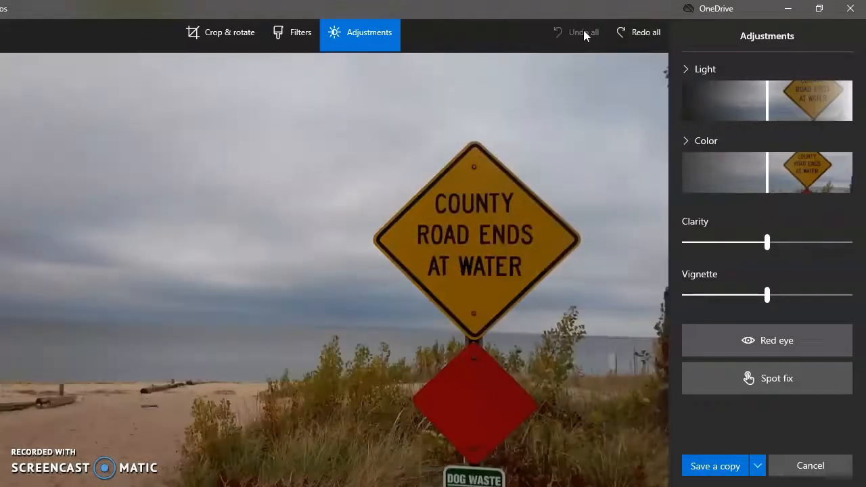
left_click(636, 32)
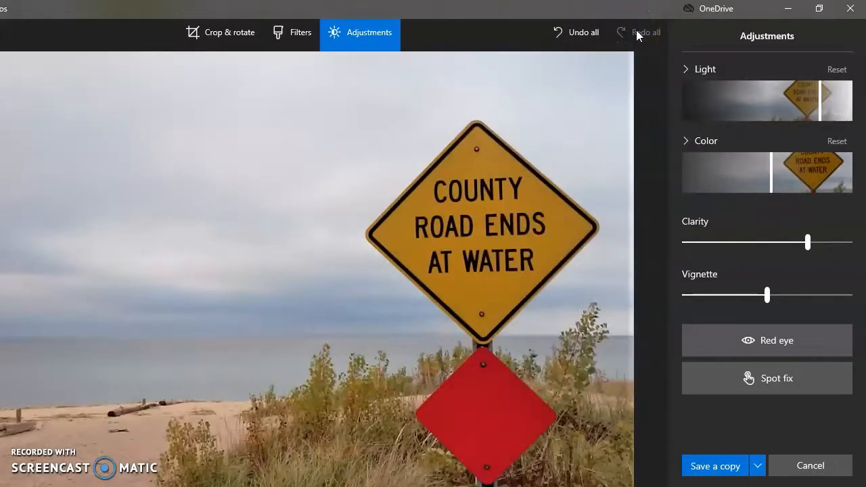
- Brighten the road sign photo a little more by raising its light slightly
left_click(822, 116)
left_click_drag(822, 112, 824, 115)
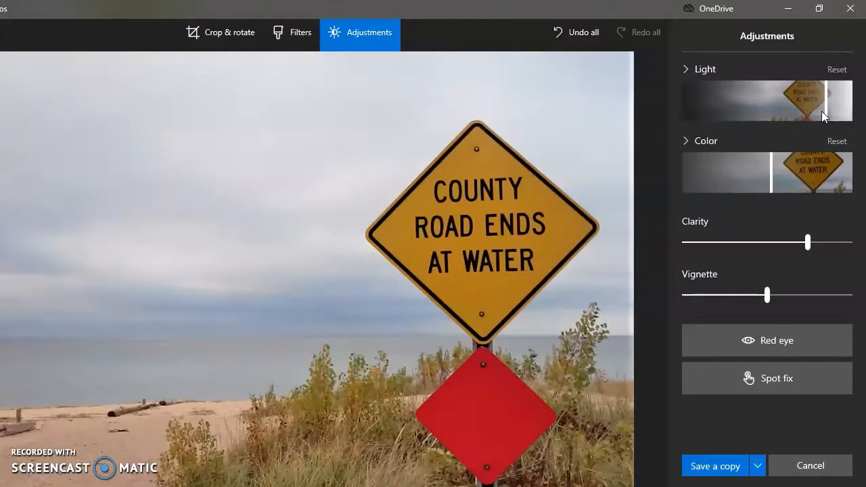
left_click(808, 242)
left_click(722, 467)
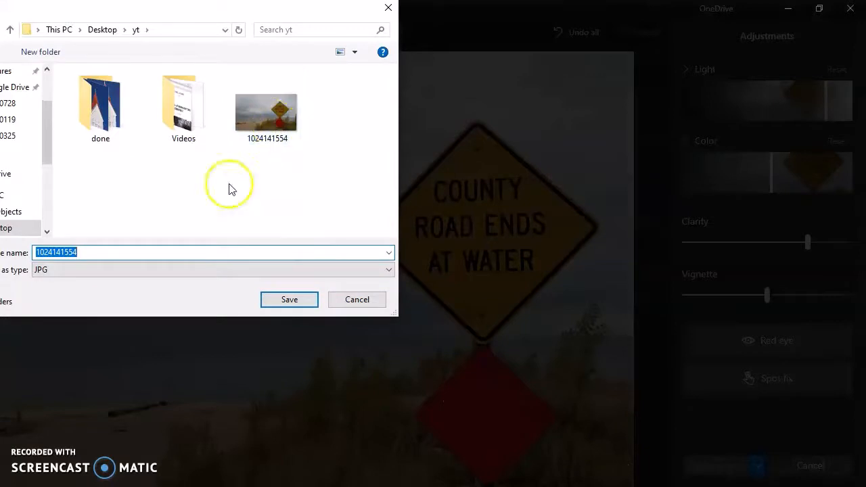
left_click(132, 251)
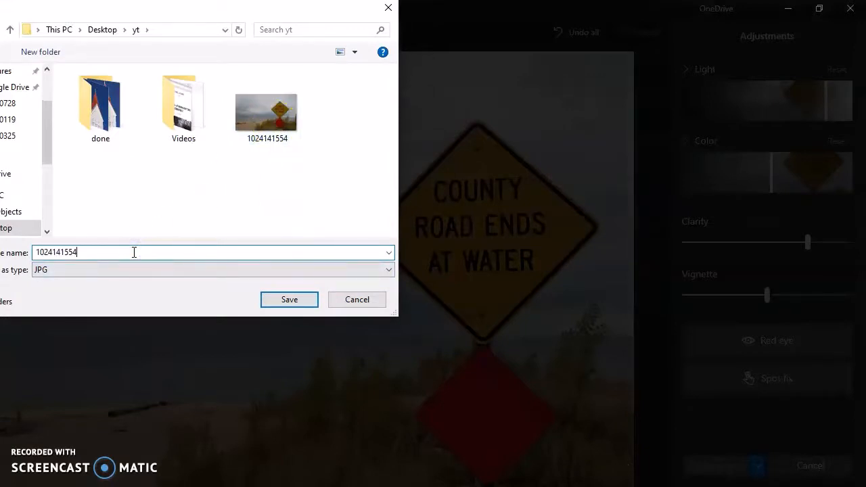
type("-w")
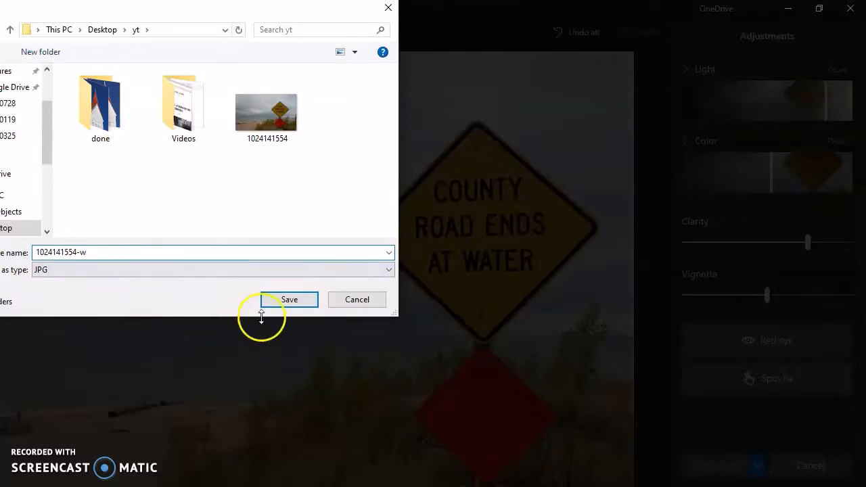
left_click(292, 303)
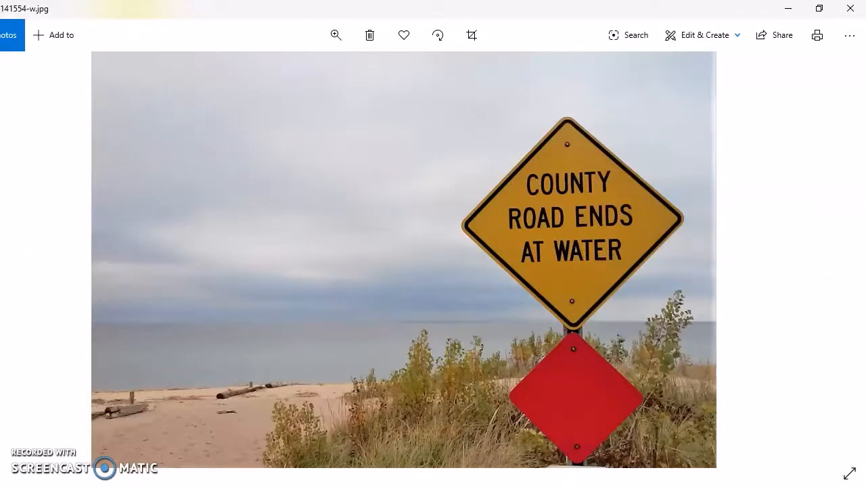
- Compare the saved road sign copy with the original photo by switching between the two
key("Right")
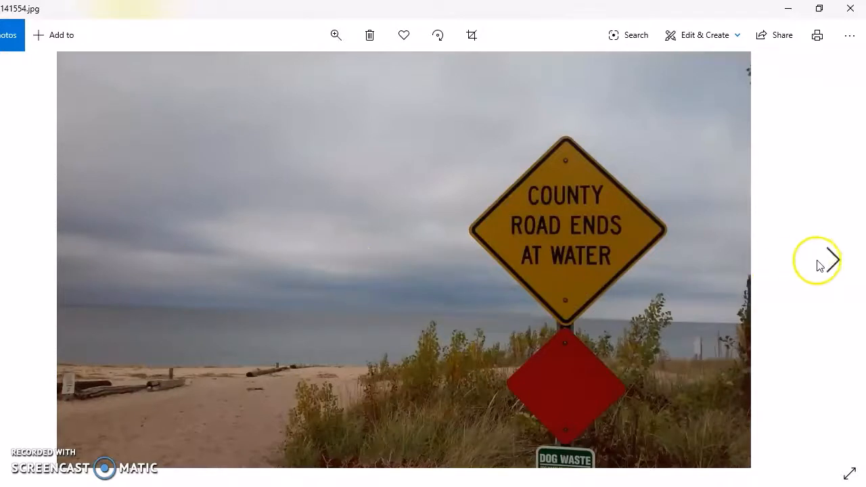
left_click(832, 262)
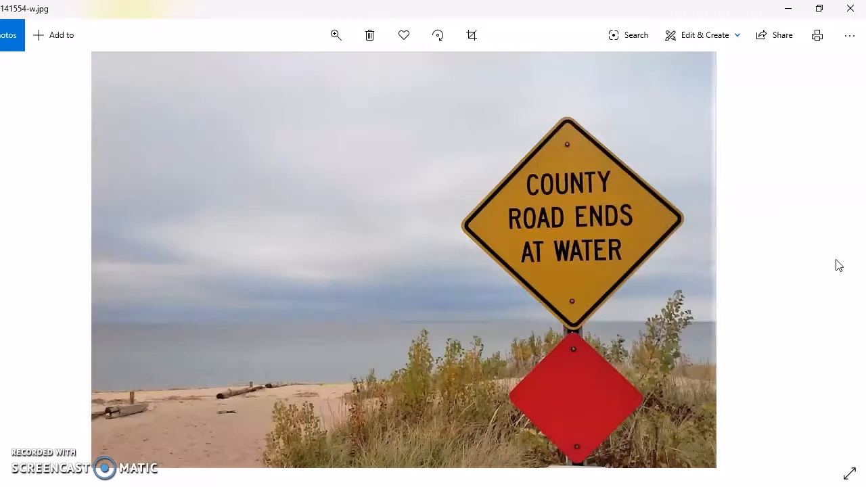
left_click(844, 263)
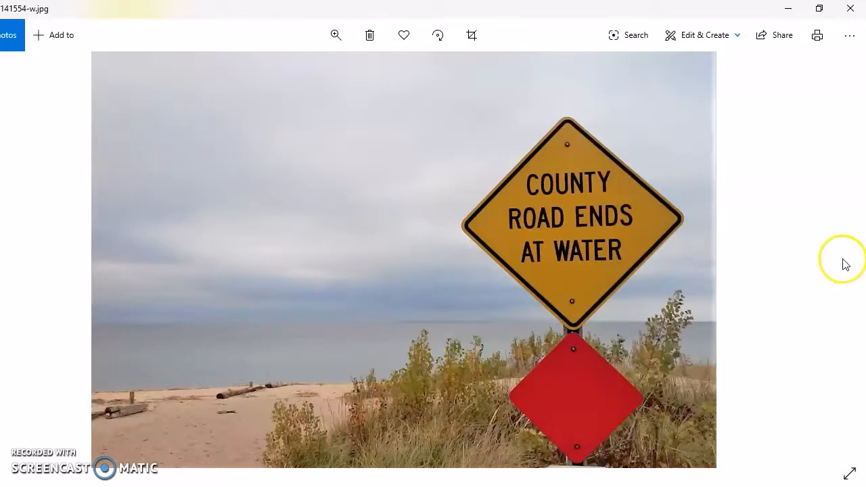